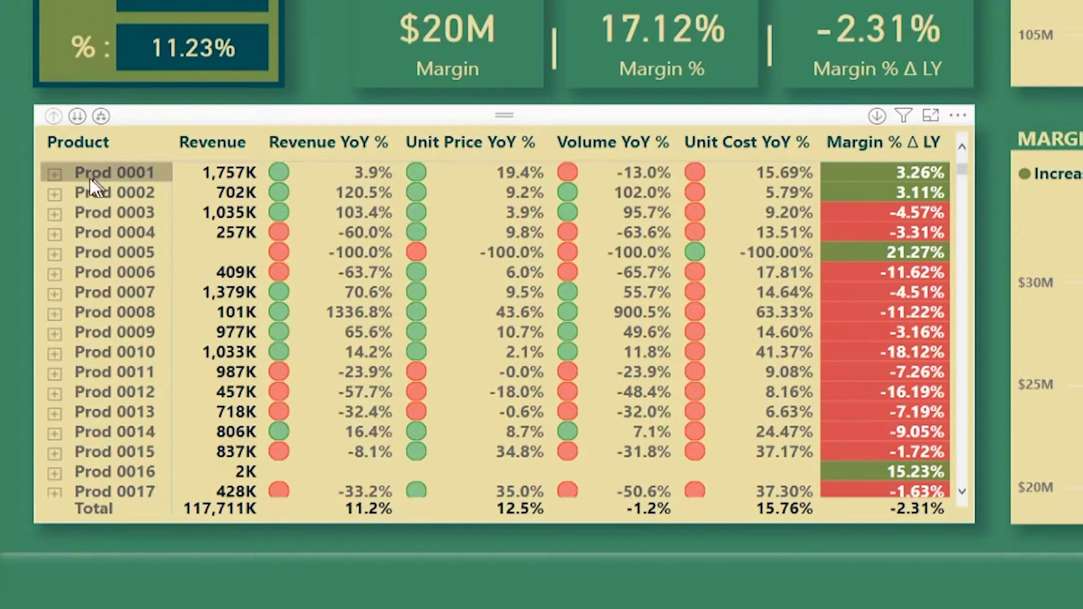
- Expand and collapse Prod 0001, then drill into Prod 0002 showing only Direct revenue (82K) unmasked
{"action": "left_click", "coordinate": [54, 174]}
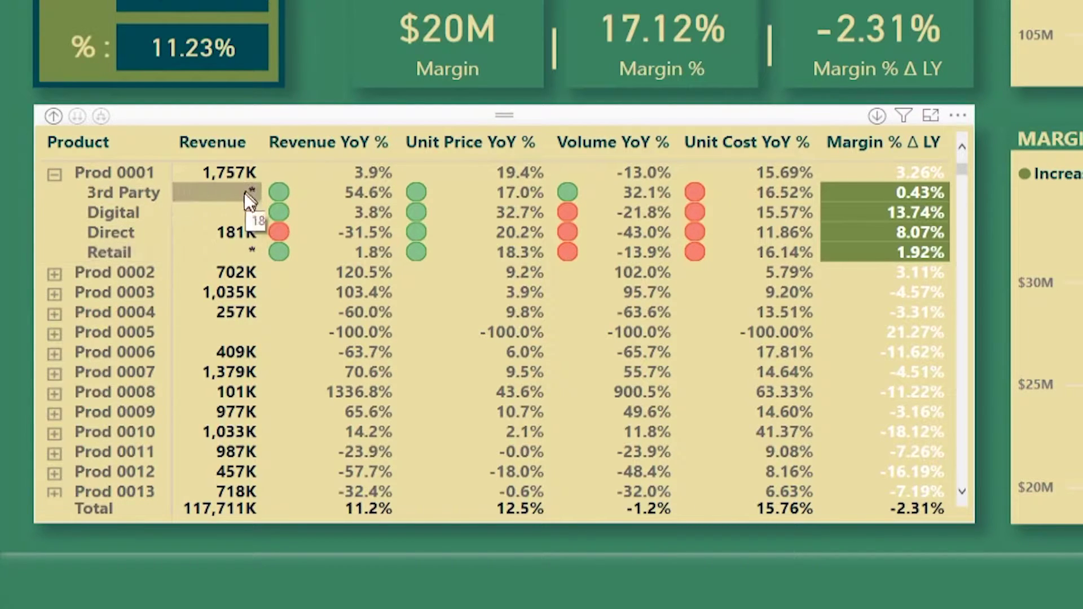
{"action": "left_click", "coordinate": [54, 176]}
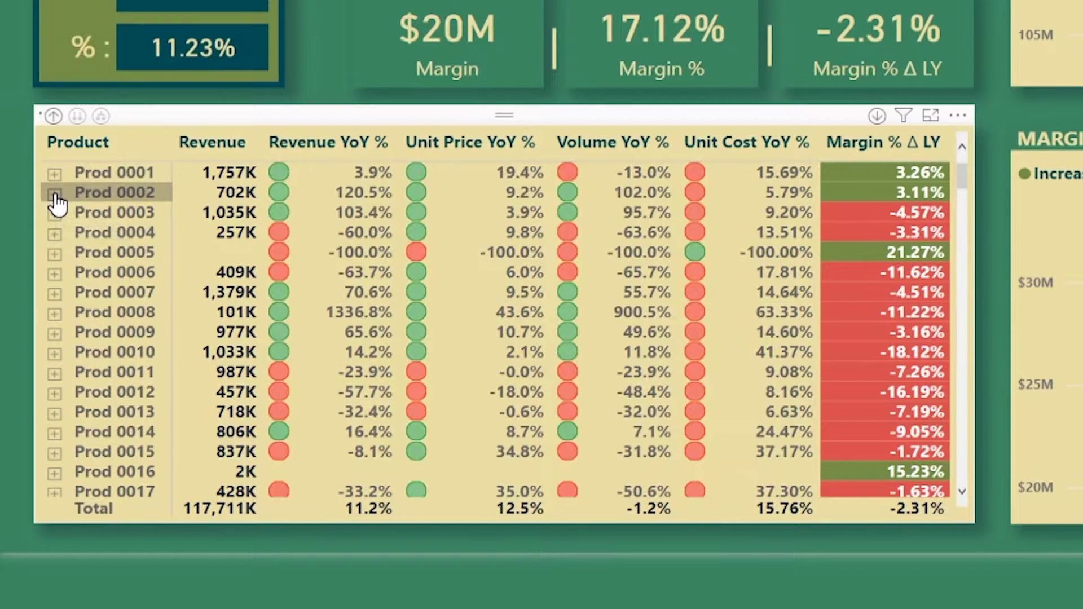
{"action": "left_click", "coordinate": [54, 196]}
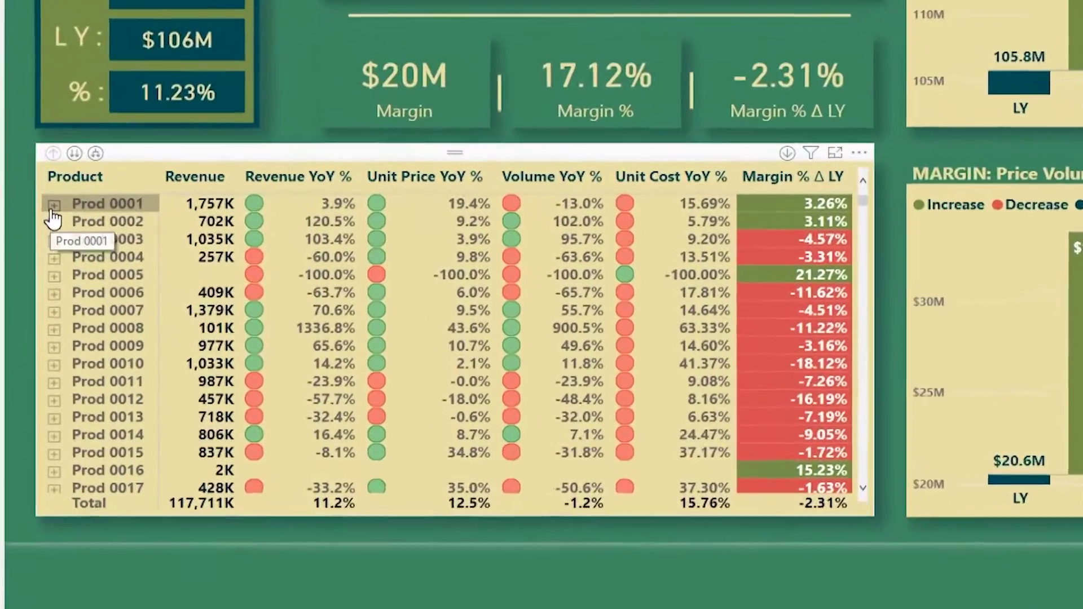
- Expand and collapse Prod 0001 through 0004 to check which channels this user sees unmasked
{"action": "left_click", "coordinate": [48, 311]}
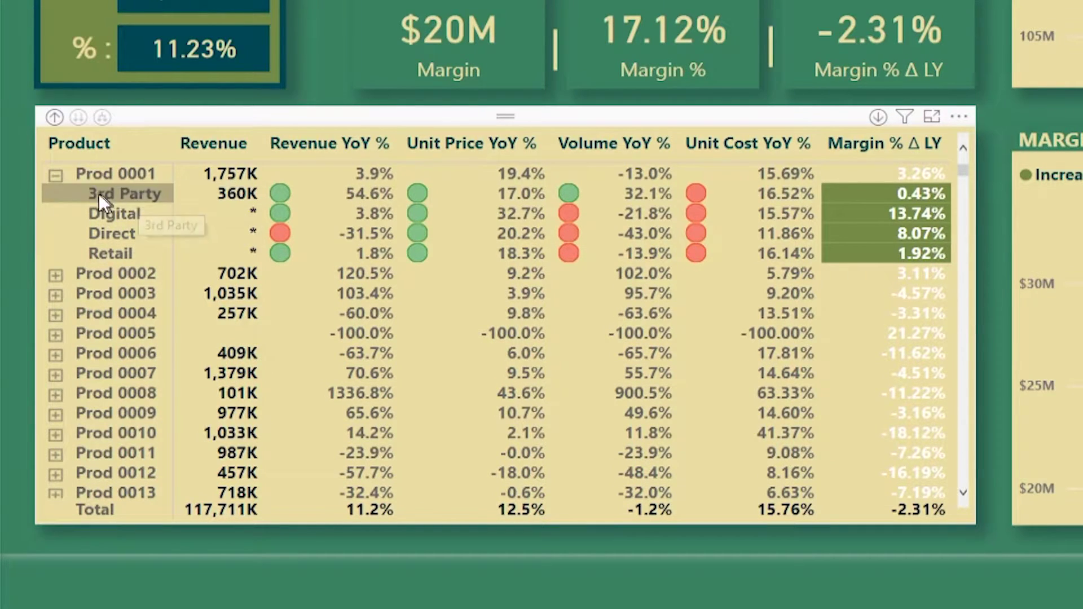
{"action": "left_click", "coordinate": [55, 176]}
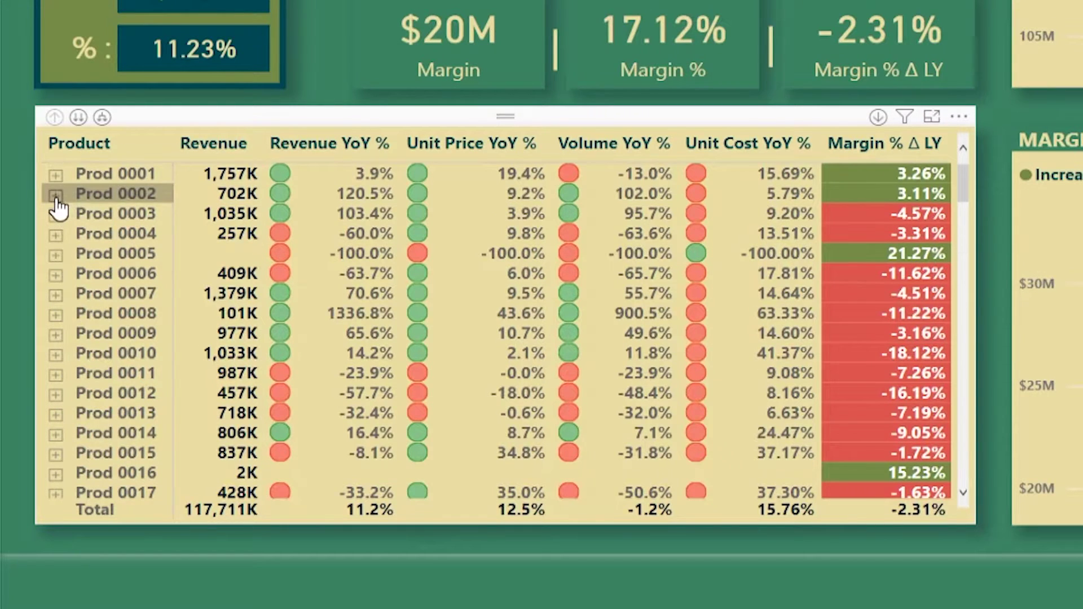
{"action": "left_click", "coordinate": [56, 195]}
{"action": "left_click", "coordinate": [55, 196]}
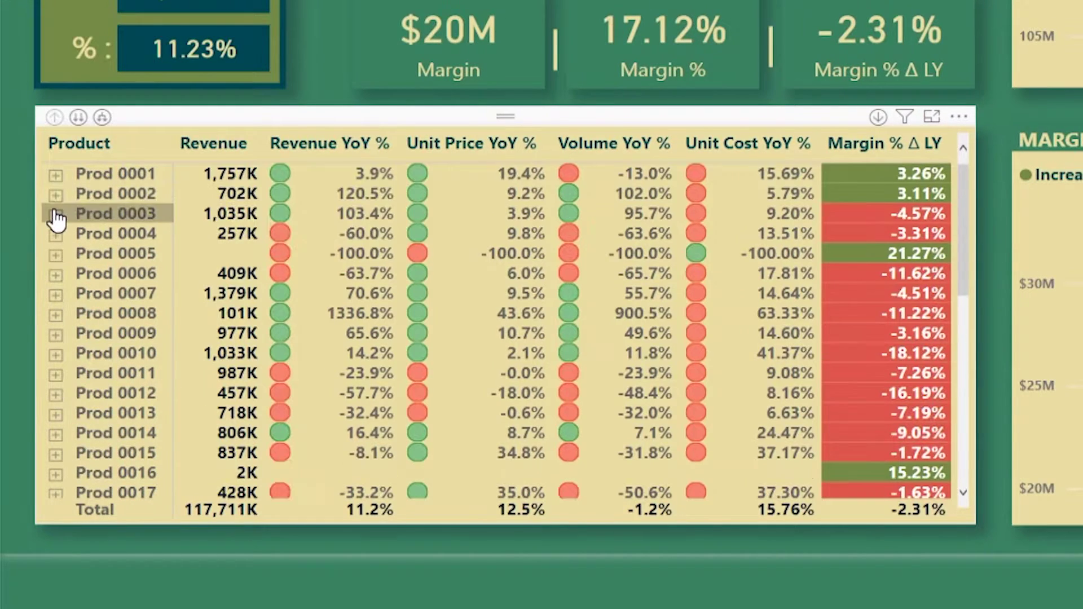
{"action": "left_click", "coordinate": [56, 215]}
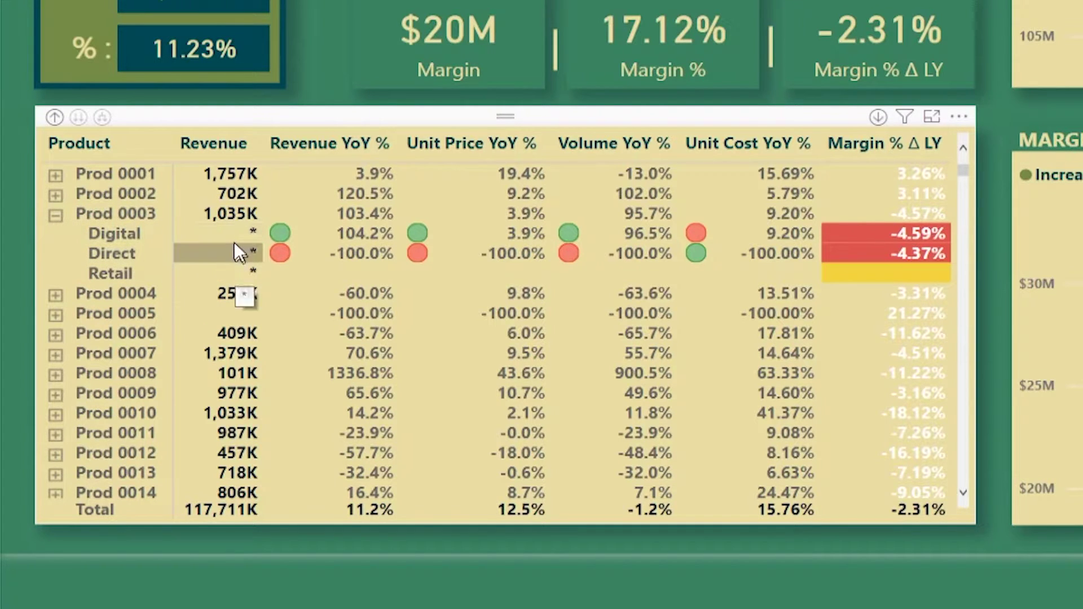
{"action": "left_click", "coordinate": [55, 216]}
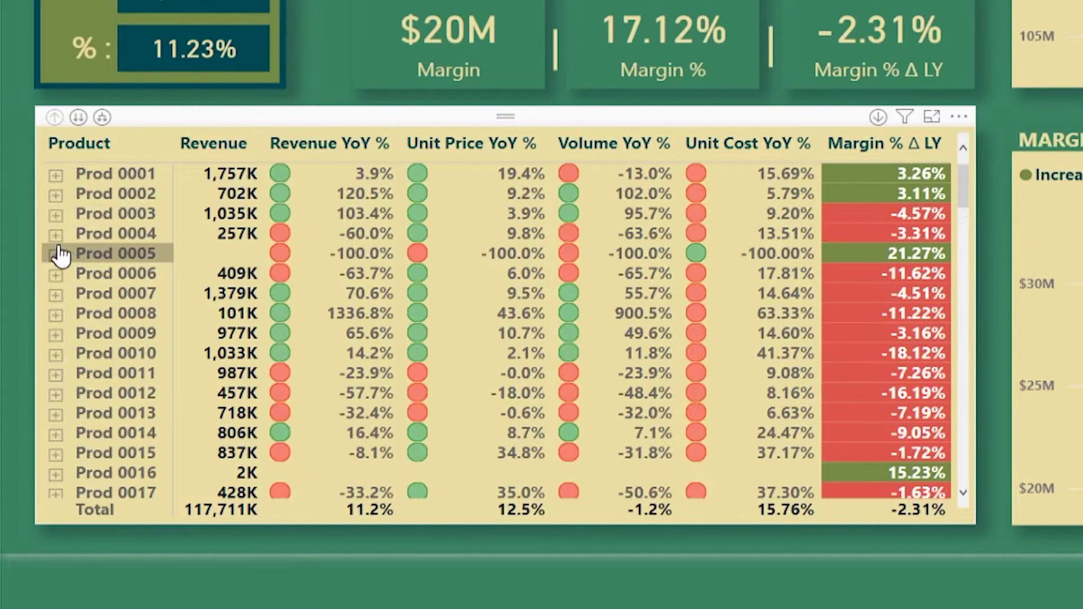
{"action": "left_click", "coordinate": [57, 234]}
{"action": "left_click", "coordinate": [55, 234]}
{"action": "left_click", "coordinate": [55, 175]}
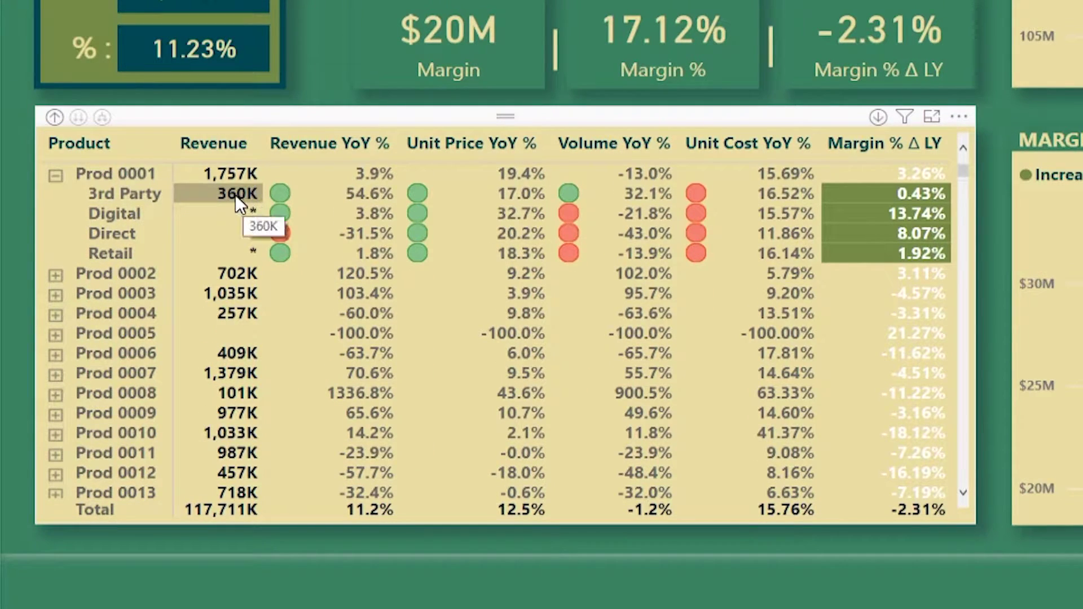
{"action": "left_click", "coordinate": [56, 176]}
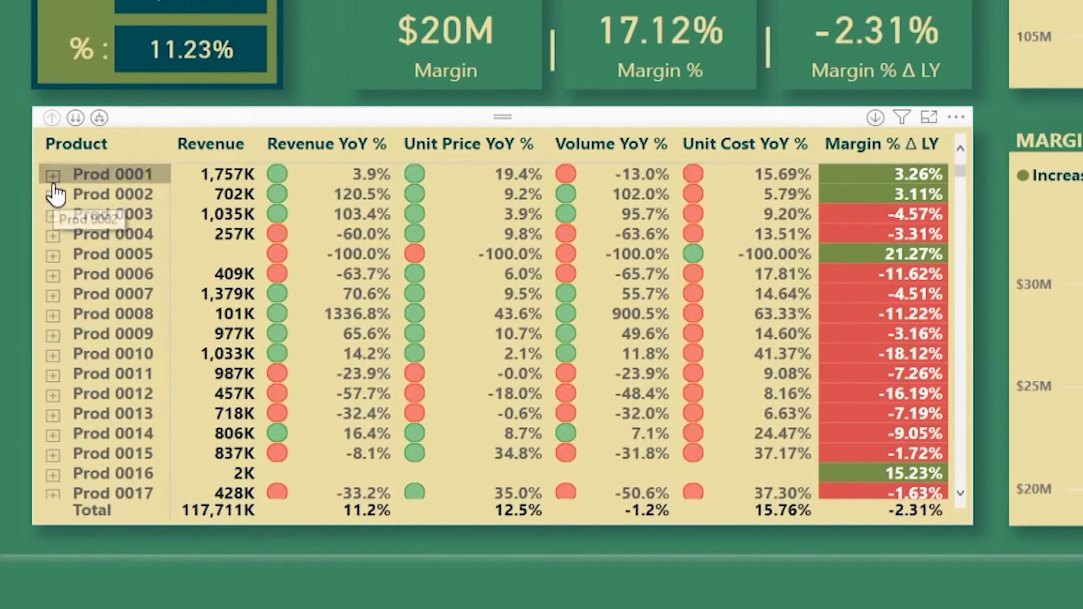
{"action": "left_click", "coordinate": [53, 176]}
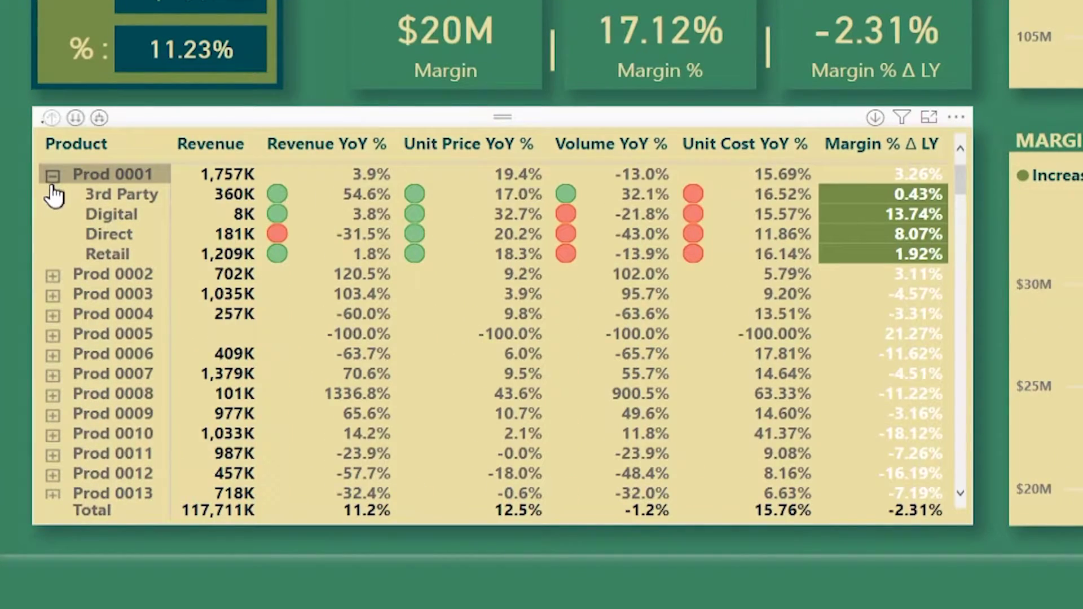
{"action": "left_click", "coordinate": [53, 176]}
{"action": "left_click", "coordinate": [53, 215]}
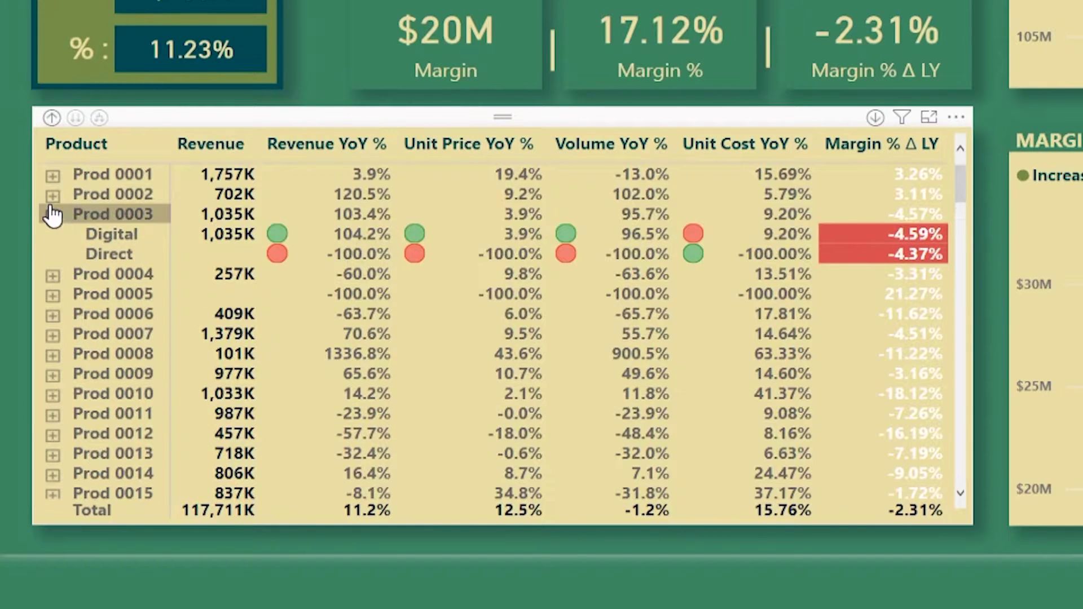
{"action": "left_click", "coordinate": [53, 215]}
{"action": "left_click", "coordinate": [52, 196]}
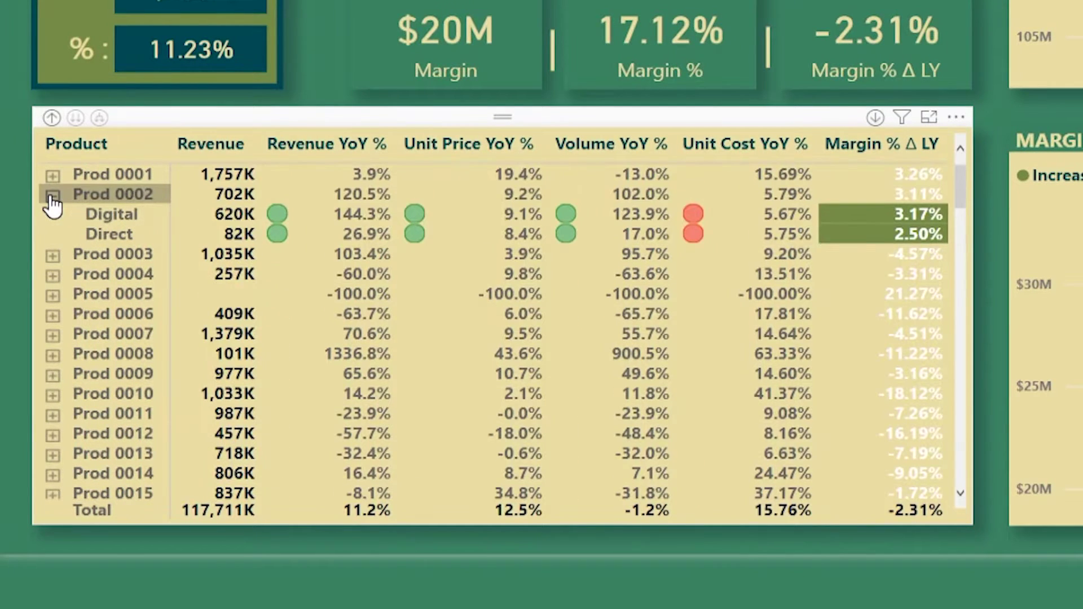
{"action": "left_click", "coordinate": [52, 196]}
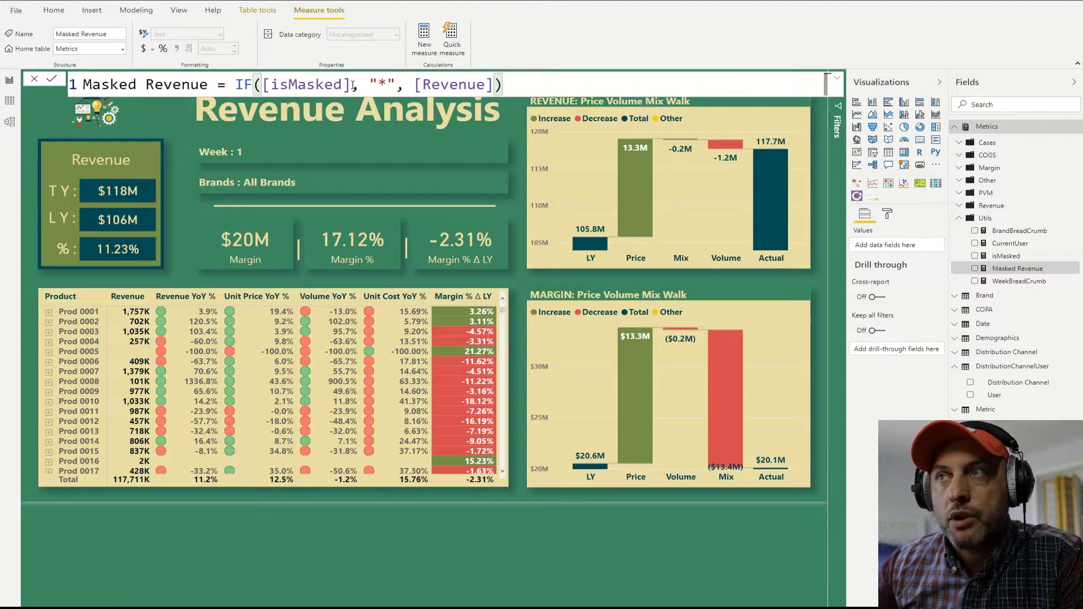
- Highlight the isMasked condition, the asterisk result and the final Revenue reference in the formula
{"action": "left_click_drag", "start_coordinate": [352, 84], "coordinate": [271, 84]}
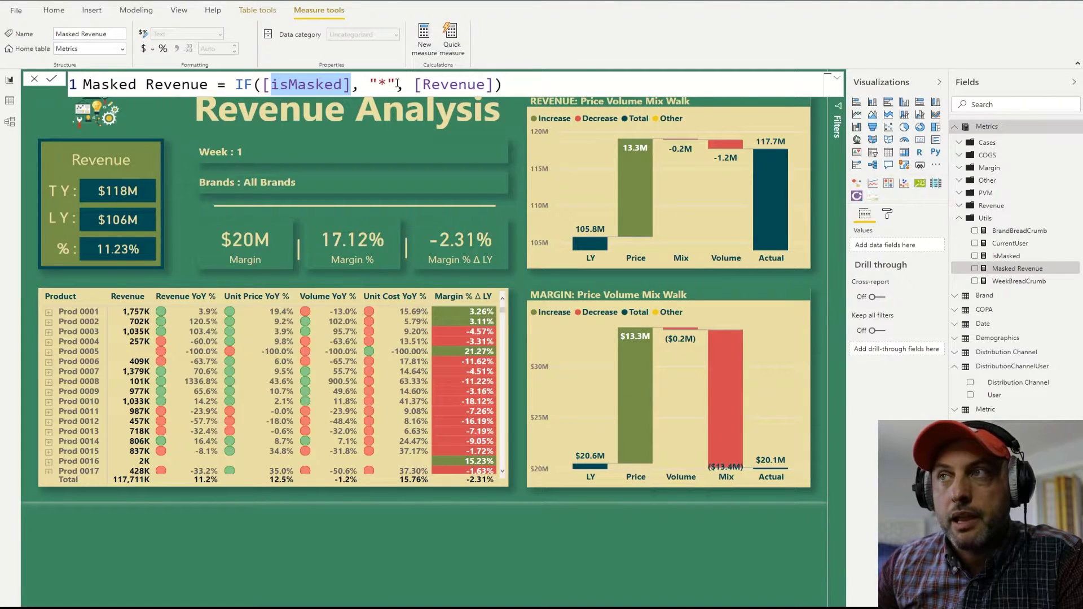
{"action": "left_click_drag", "start_coordinate": [399, 85], "coordinate": [370, 85]}
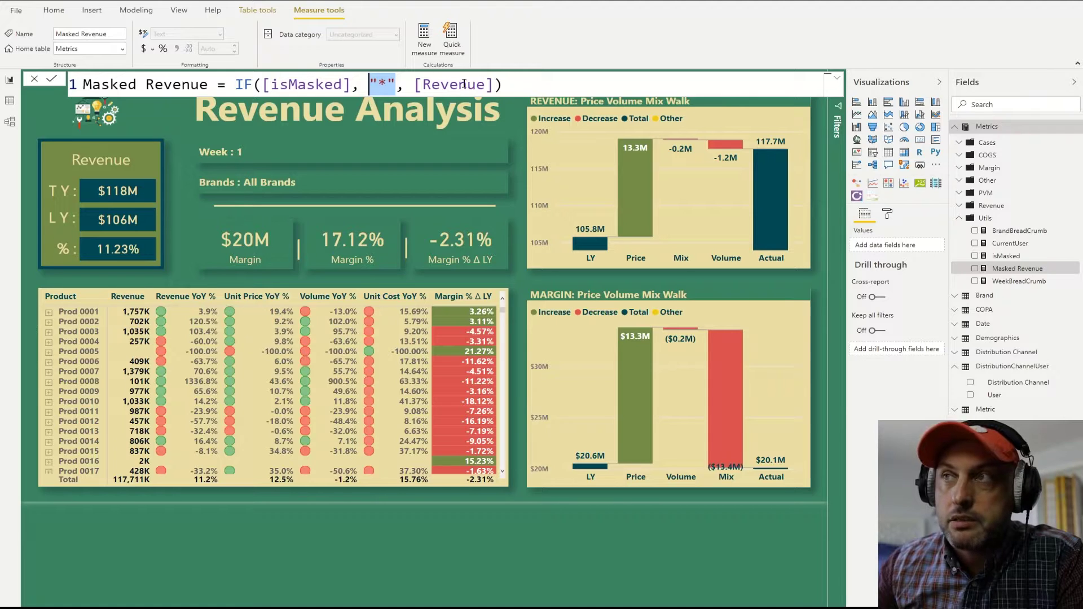
{"action": "left_click_drag", "start_coordinate": [494, 84], "coordinate": [415, 85]}
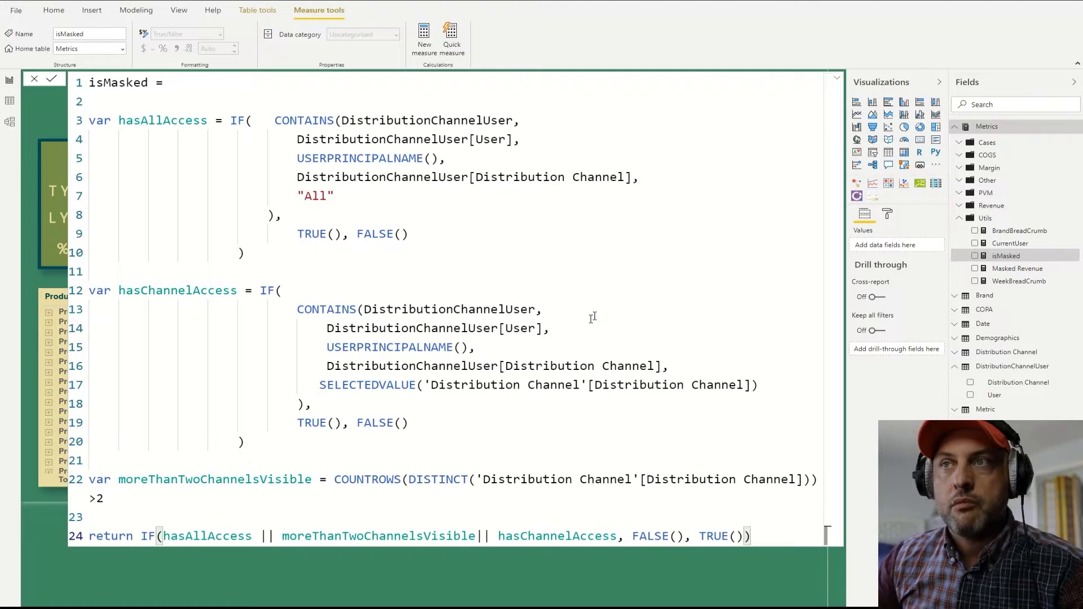
{"action": "left_click_drag", "start_coordinate": [269, 257], "coordinate": [60, 126]}
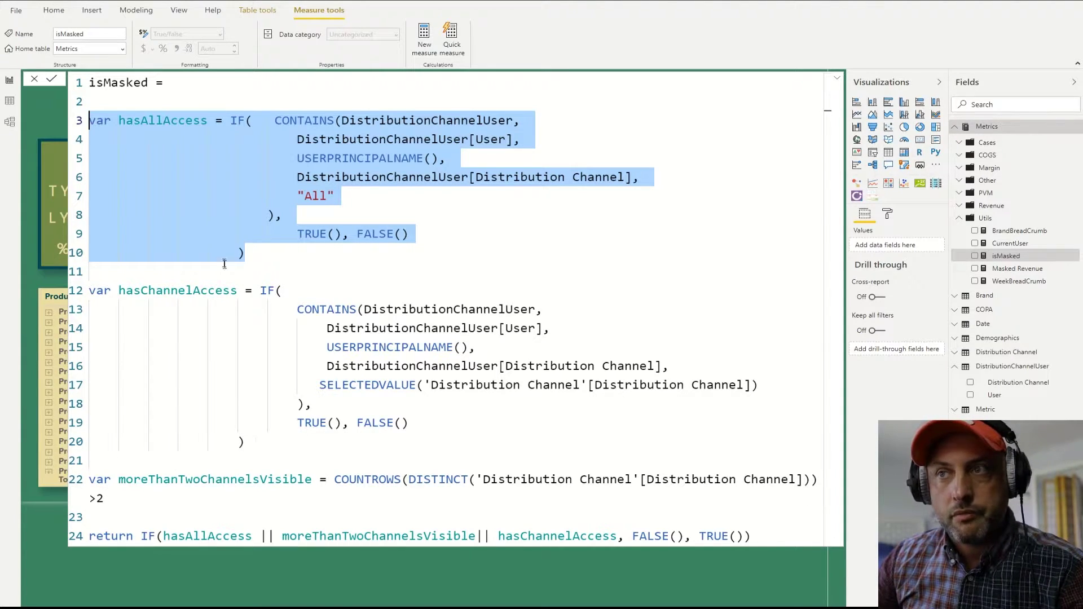
{"action": "left_click_drag", "start_coordinate": [246, 442], "coordinate": [85, 297]}
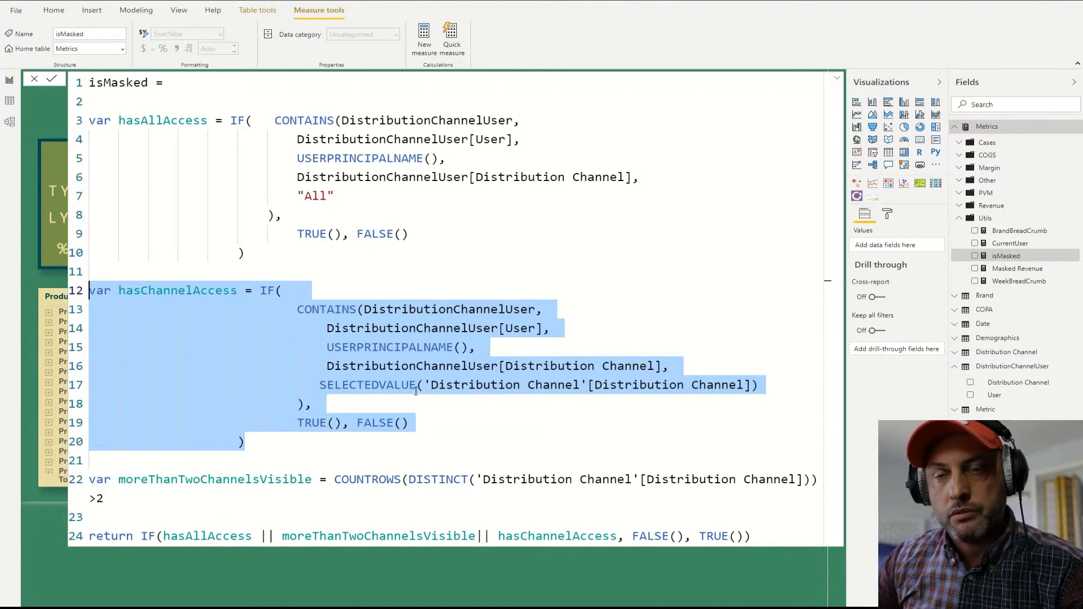
{"action": "left_click", "coordinate": [109, 495]}
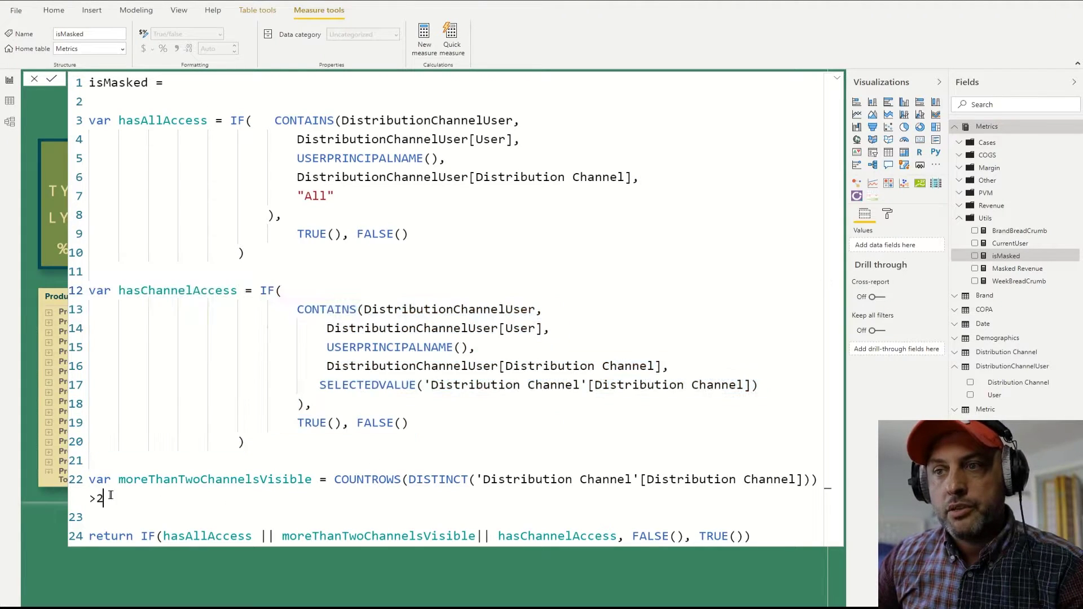
{"action": "left_click_drag", "start_coordinate": [109, 495], "coordinate": [89, 480]}
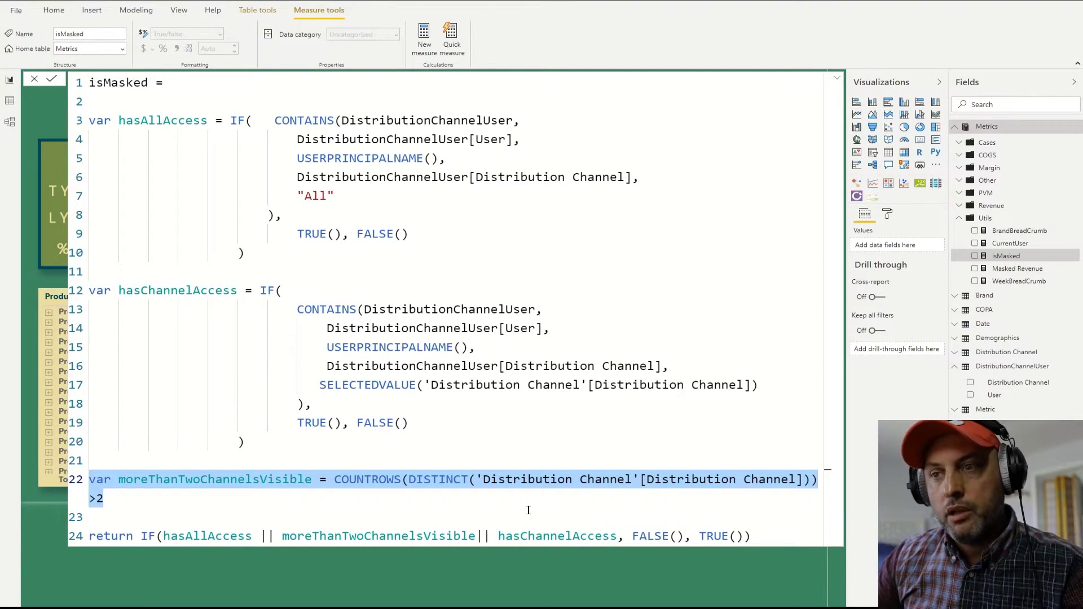
{"action": "scroll", "coordinate": [528, 510], "scroll_direction": "down", "scroll_amount": 1}
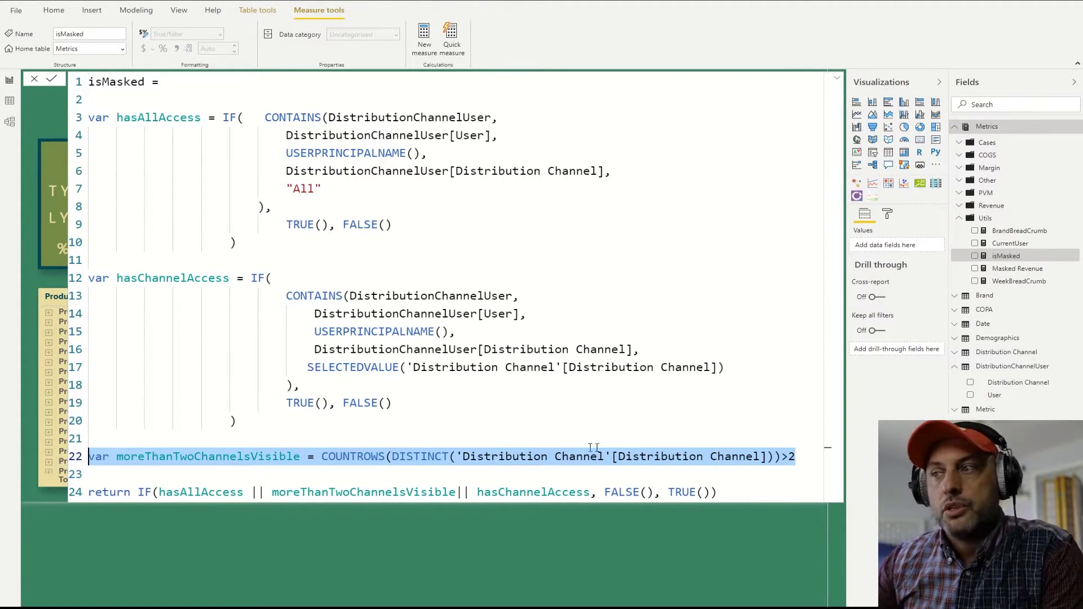
{"action": "left_click", "coordinate": [797, 457]}
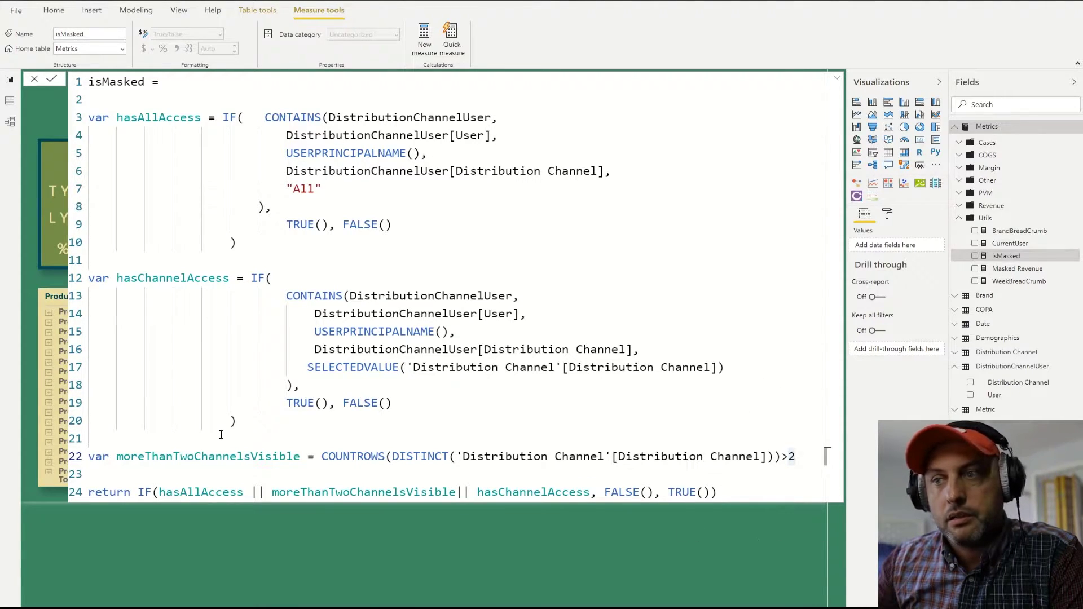
{"action": "double_click", "coordinate": [196, 493]}
{"action": "double_click", "coordinate": [346, 494]}
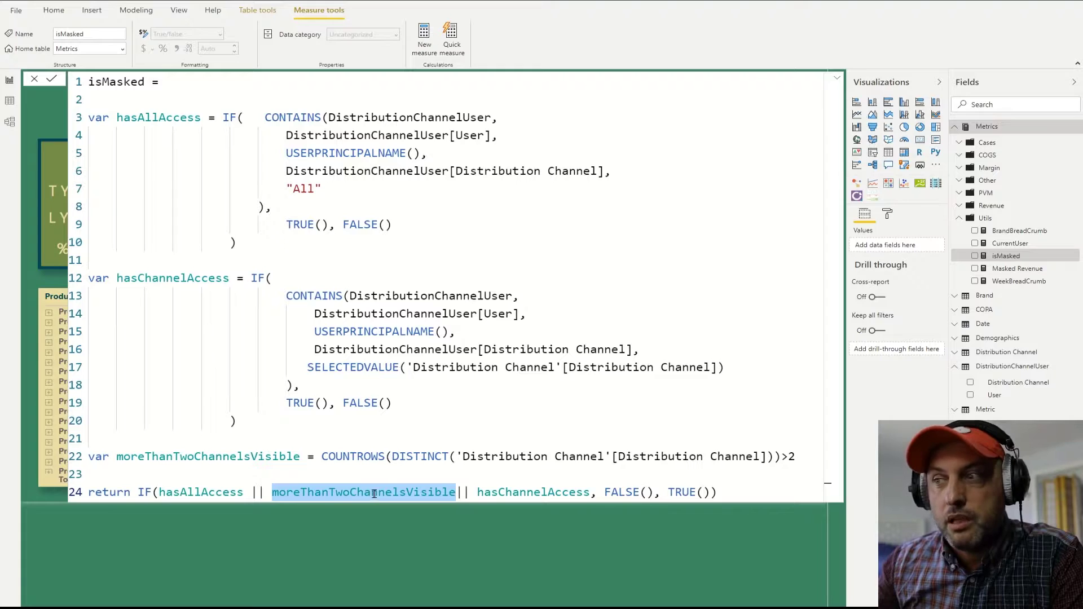
{"action": "double_click", "coordinate": [533, 492]}
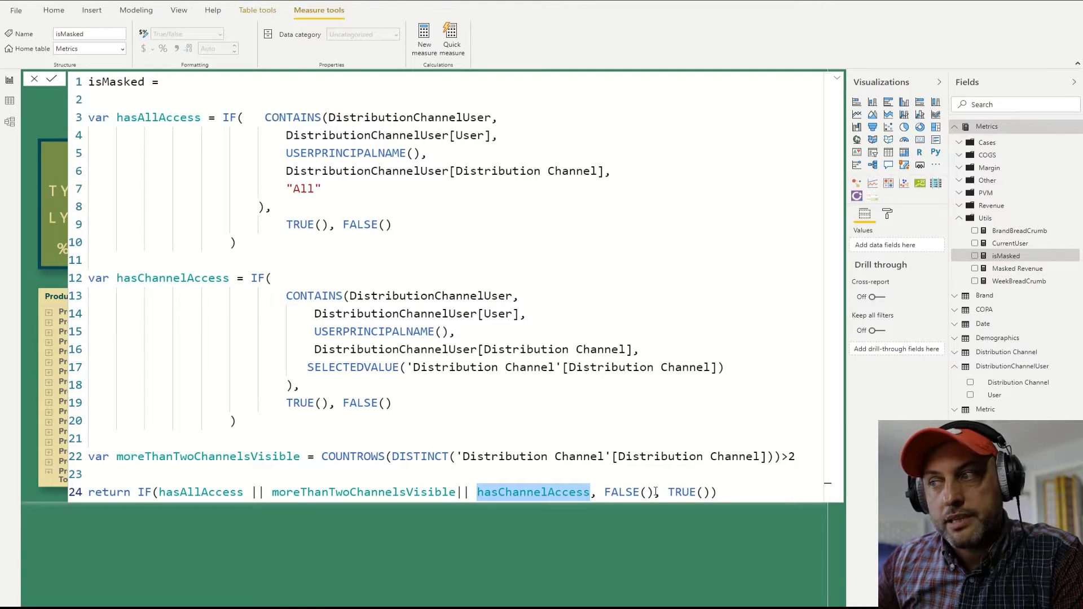
{"action": "left_click_drag", "start_coordinate": [654, 492], "coordinate": [604, 493]}
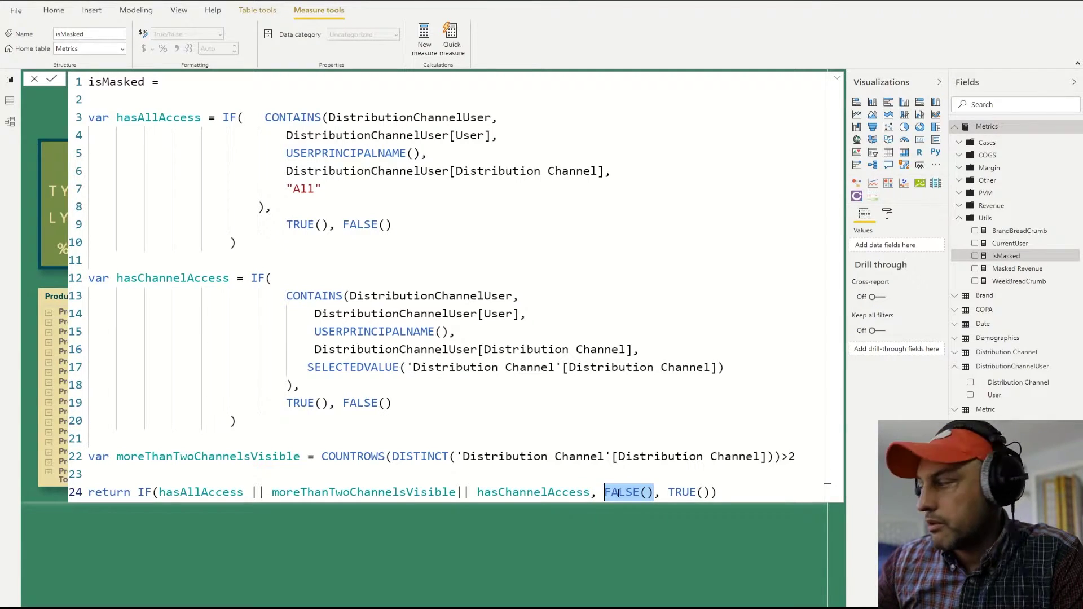
{"action": "left_click_drag", "start_coordinate": [708, 492], "coordinate": [668, 492]}
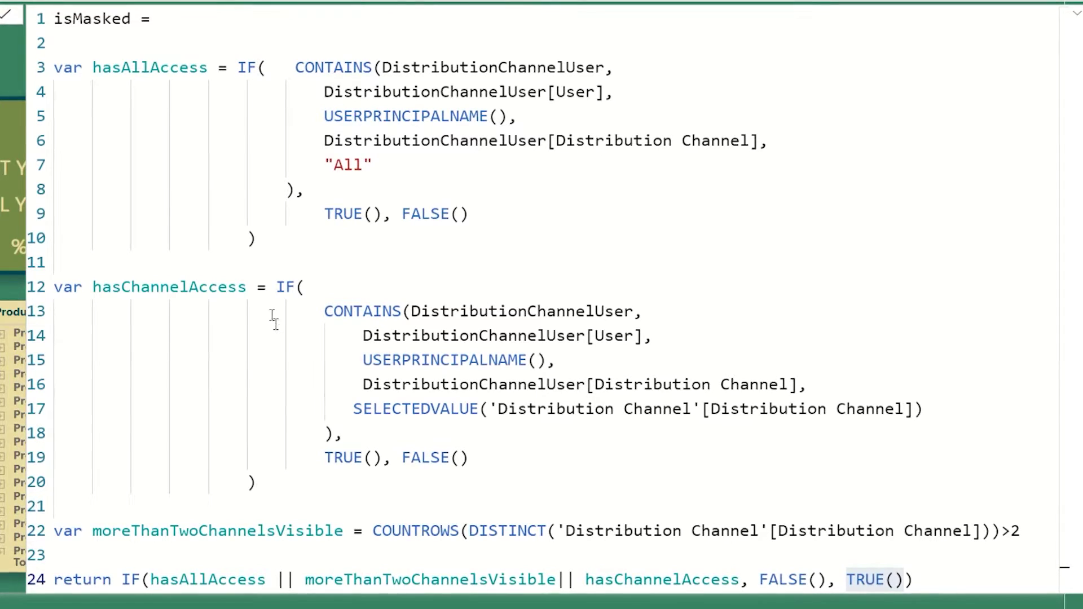
{"action": "left_click", "coordinate": [270, 237]}
{"action": "left_click", "coordinate": [55, 67], "text": "shift"}
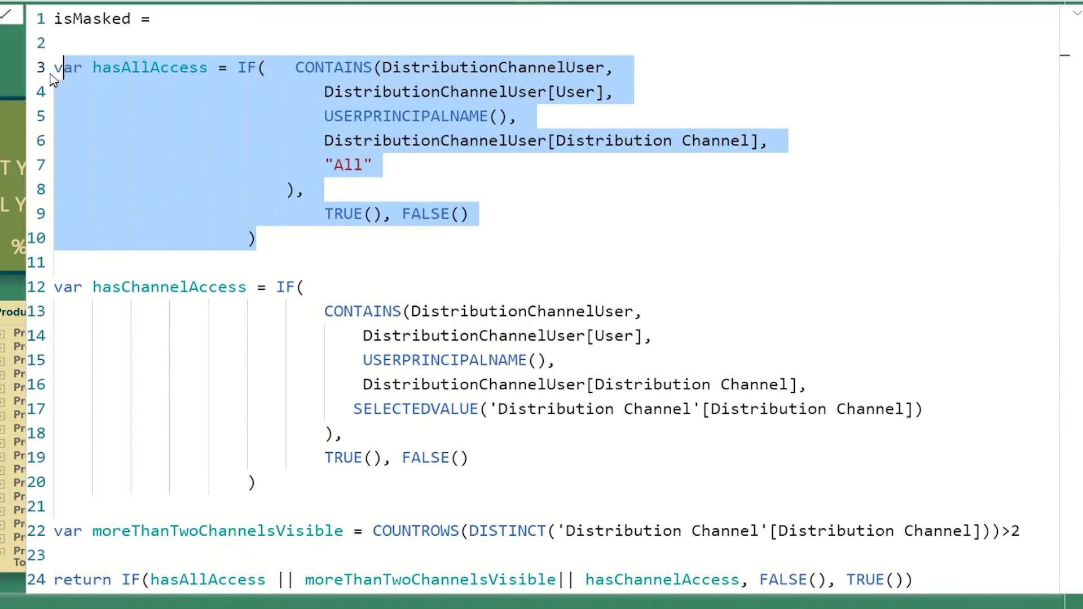
{"action": "left_click", "coordinate": [402, 162]}
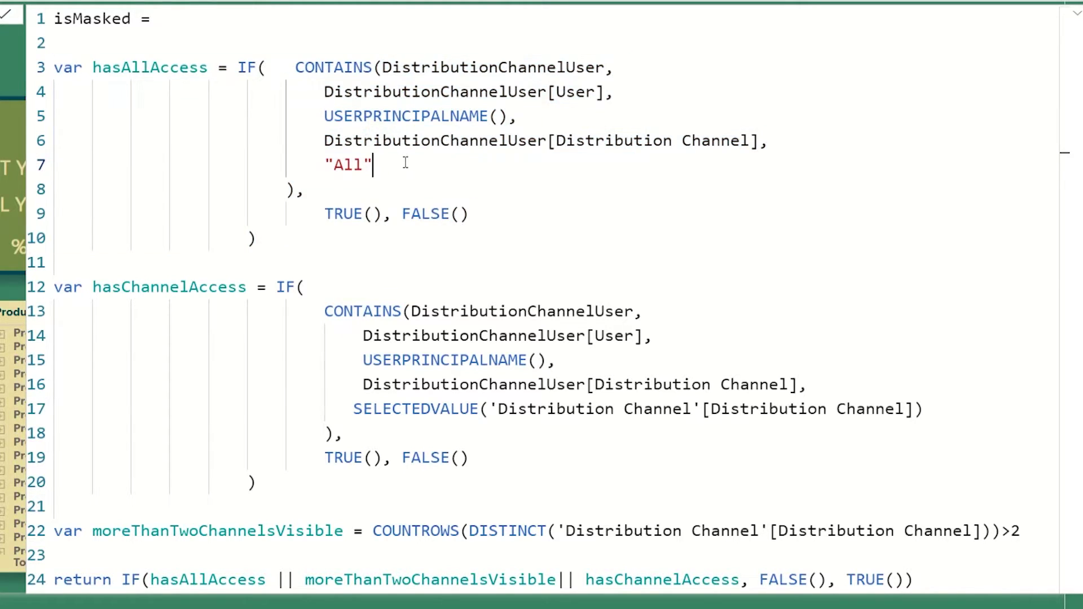
{"action": "double_click", "coordinate": [345, 67]}
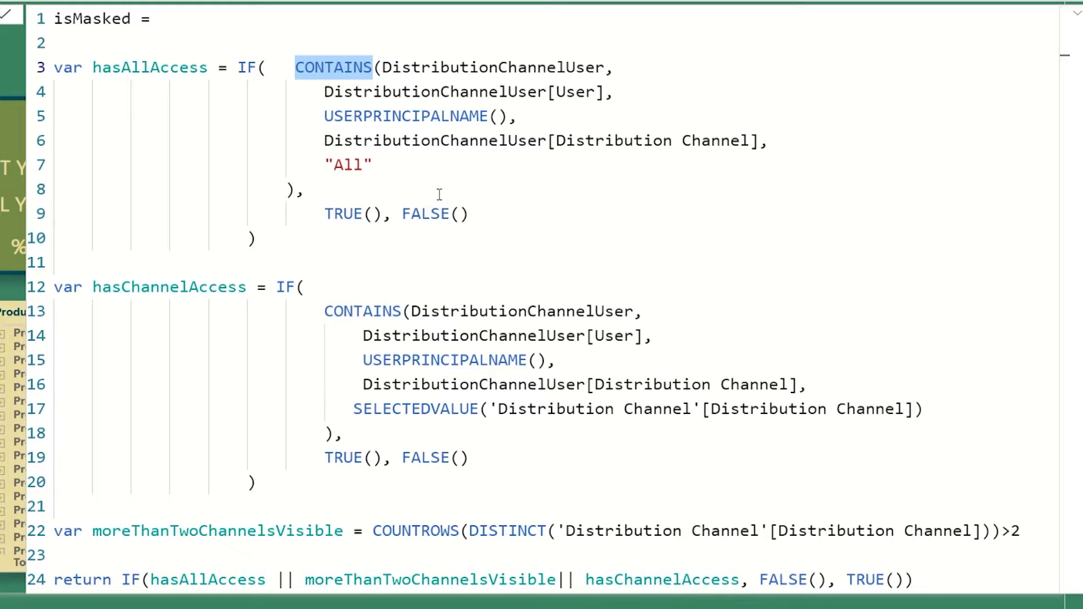
{"action": "left_click", "coordinate": [508, 68]}
{"action": "double_click", "coordinate": [509, 68]}
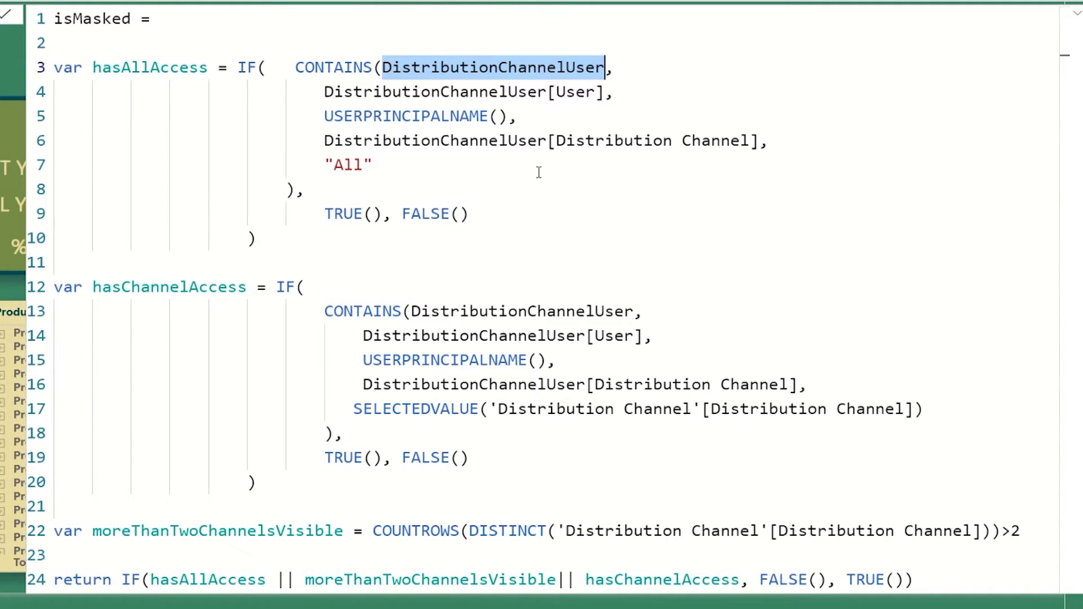
{"action": "left_click", "coordinate": [599, 92]}
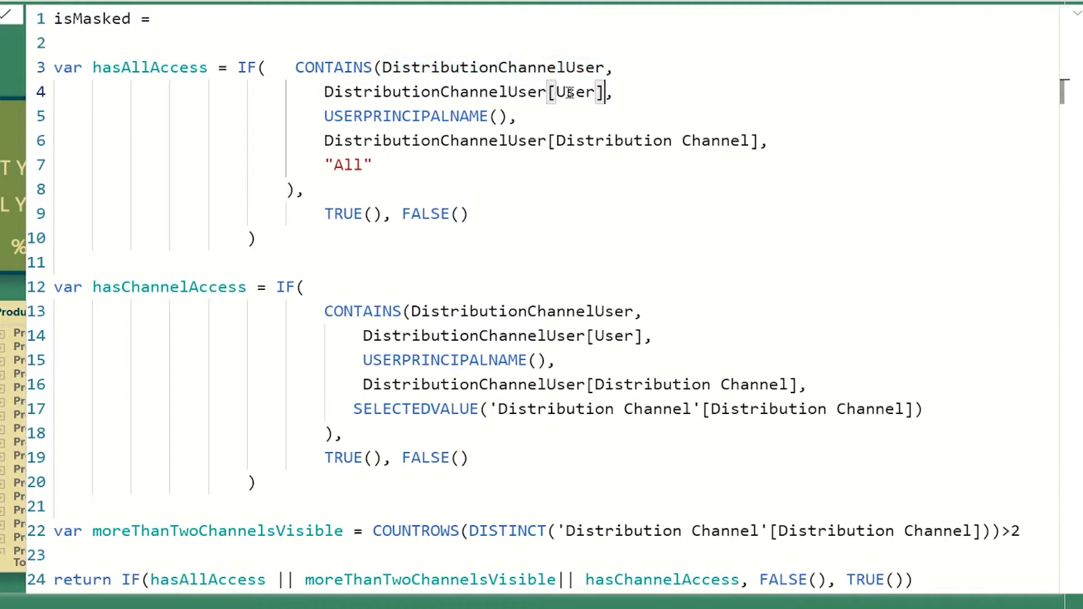
{"action": "left_click_drag", "start_coordinate": [605, 92], "coordinate": [323, 92]}
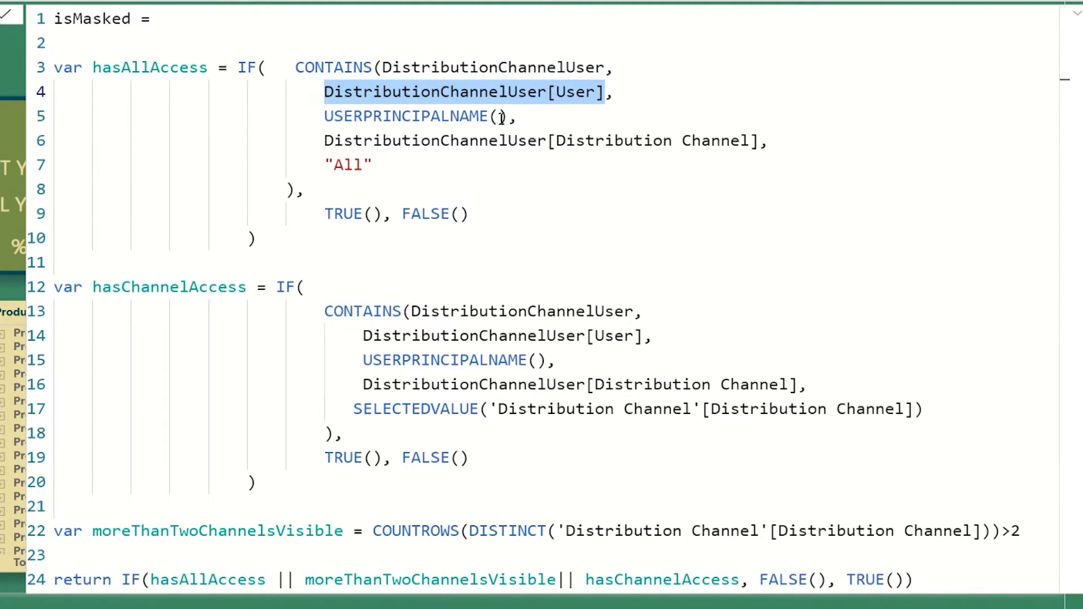
{"action": "left_click_drag", "start_coordinate": [506, 116], "coordinate": [324, 117]}
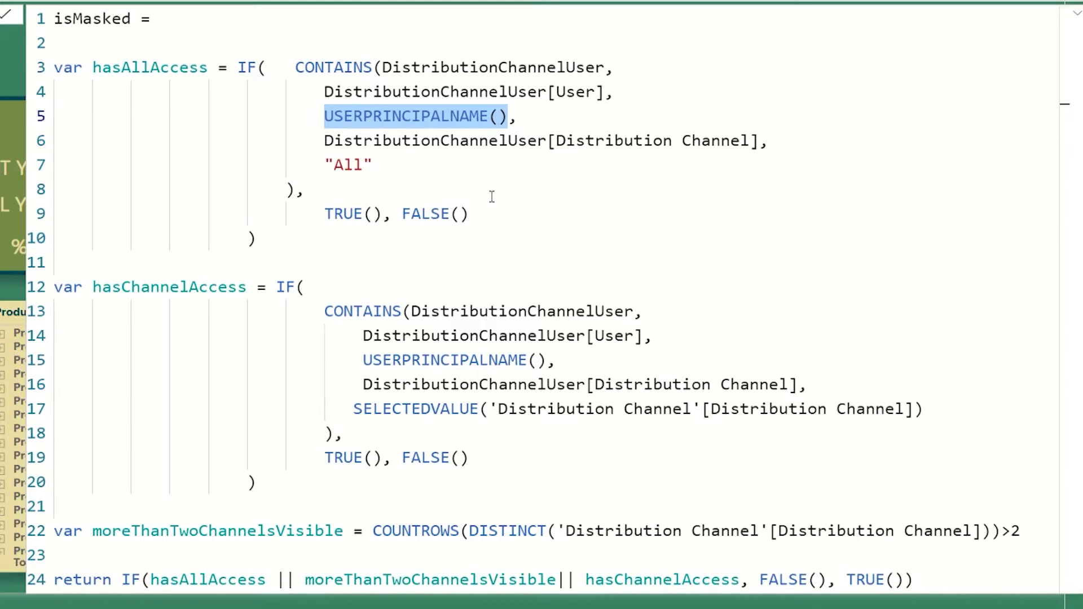
{"action": "left_click", "coordinate": [510, 118]}
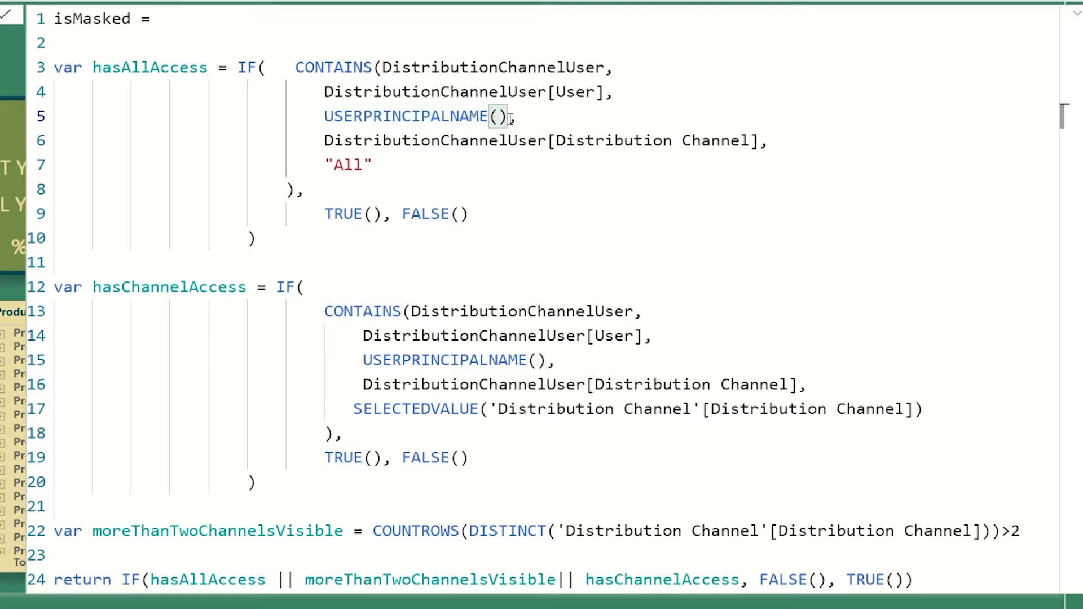
{"action": "left_click_drag", "start_coordinate": [509, 118], "coordinate": [328, 119]}
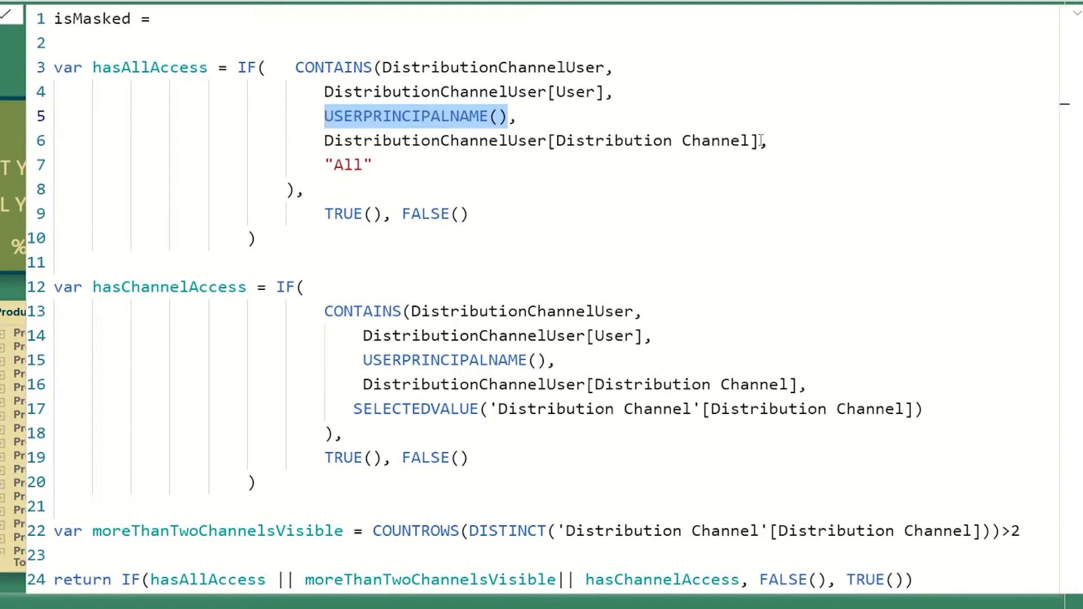
{"action": "left_click_drag", "start_coordinate": [760, 141], "coordinate": [326, 161]}
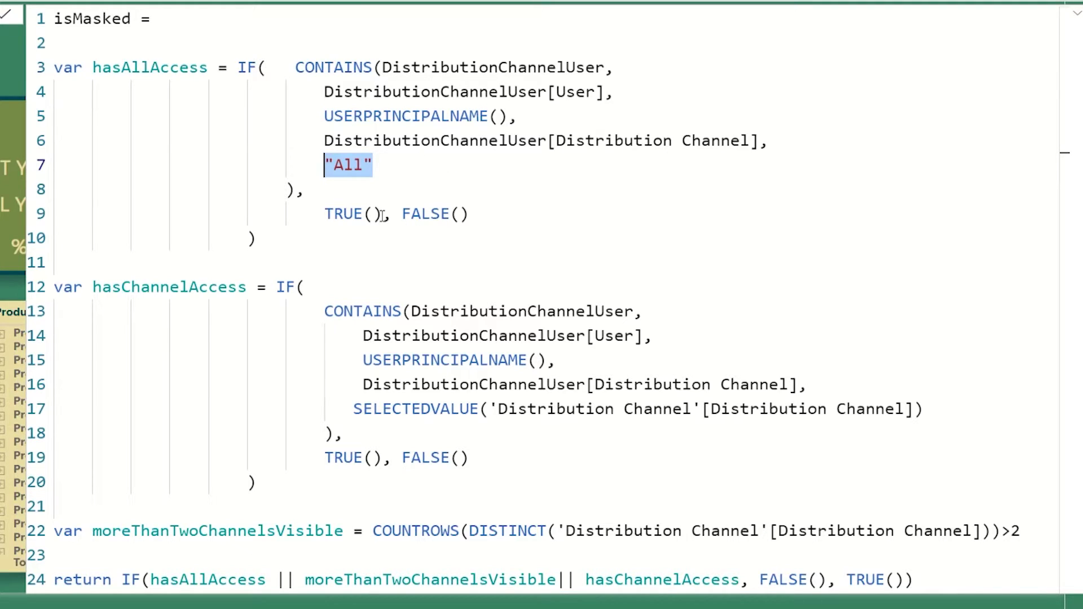
{"action": "left_click_drag", "start_coordinate": [382, 214], "coordinate": [324, 214]}
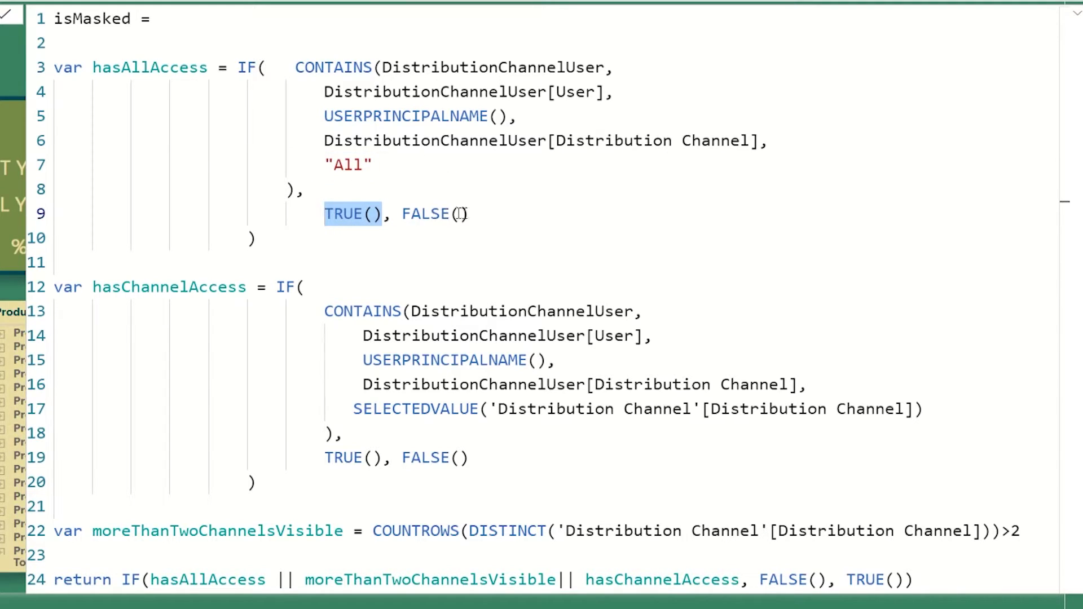
{"action": "left_click_drag", "start_coordinate": [493, 216], "coordinate": [450, 214]}
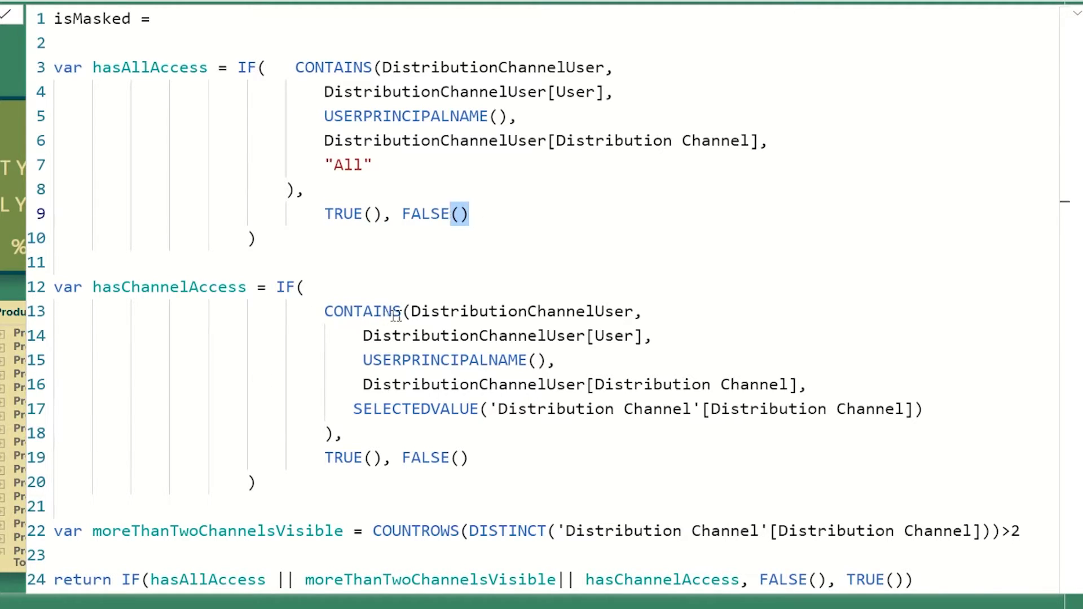
{"action": "double_click", "coordinate": [444, 311]}
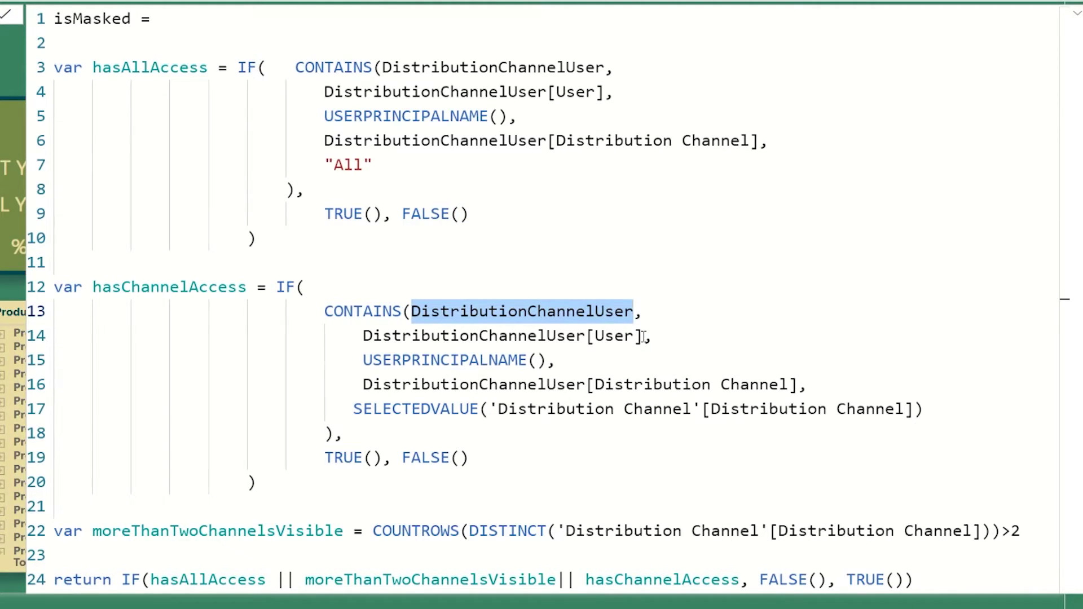
{"action": "left_click_drag", "start_coordinate": [643, 338], "coordinate": [364, 338]}
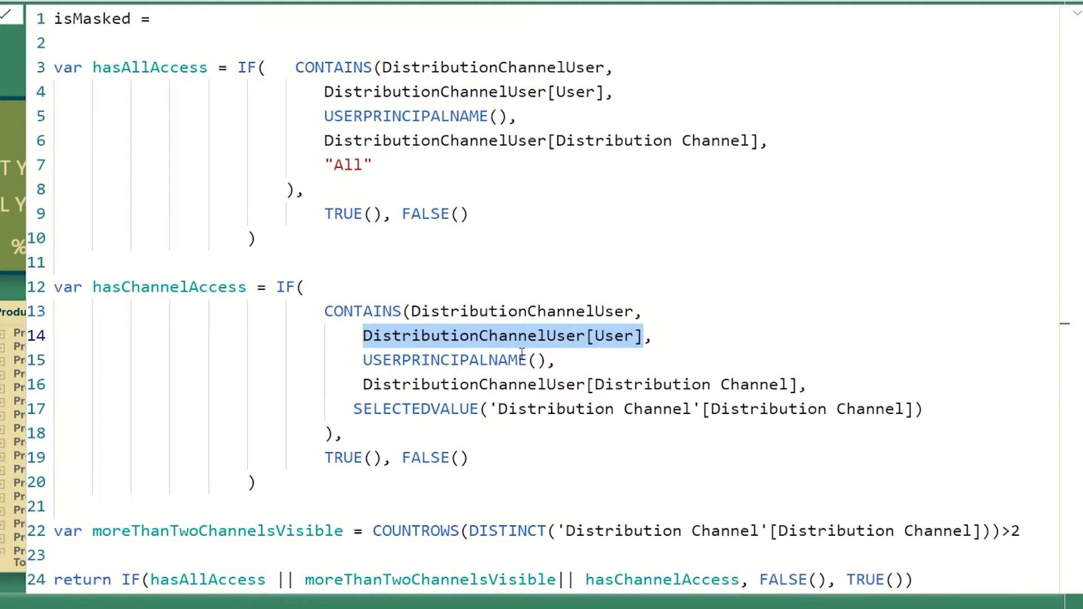
{"action": "left_click_drag", "start_coordinate": [547, 360], "coordinate": [367, 359]}
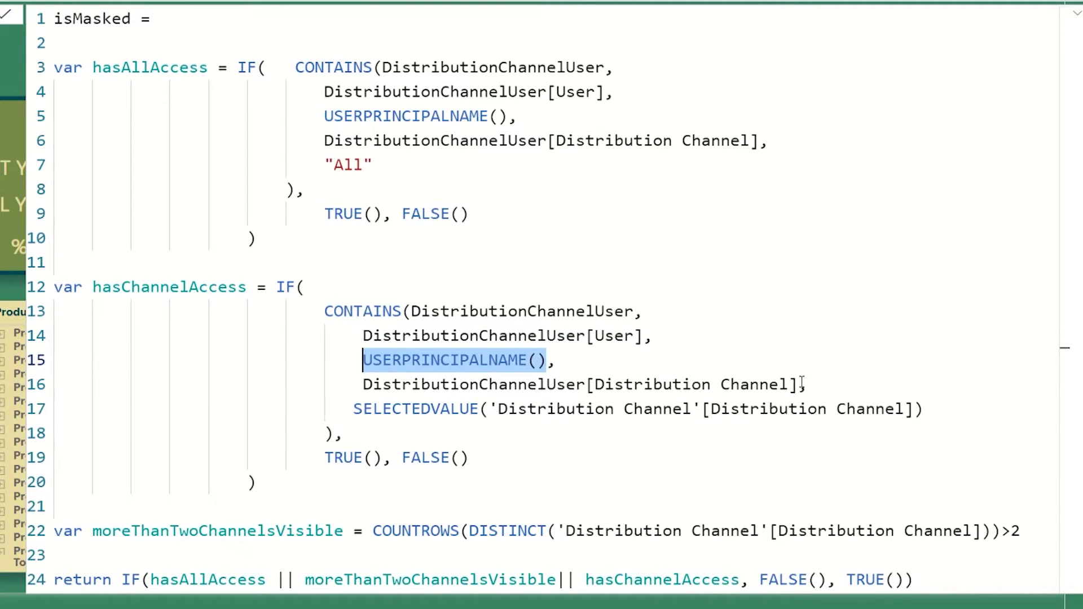
{"action": "left_click_drag", "start_coordinate": [798, 384], "coordinate": [367, 385]}
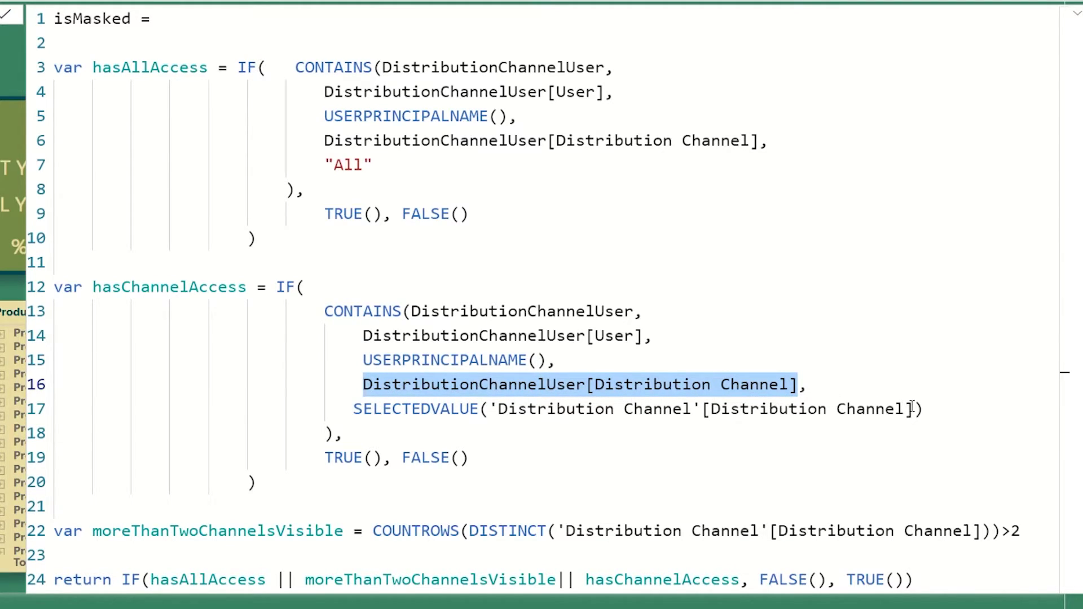
{"action": "left_click_drag", "start_coordinate": [924, 409], "coordinate": [357, 413]}
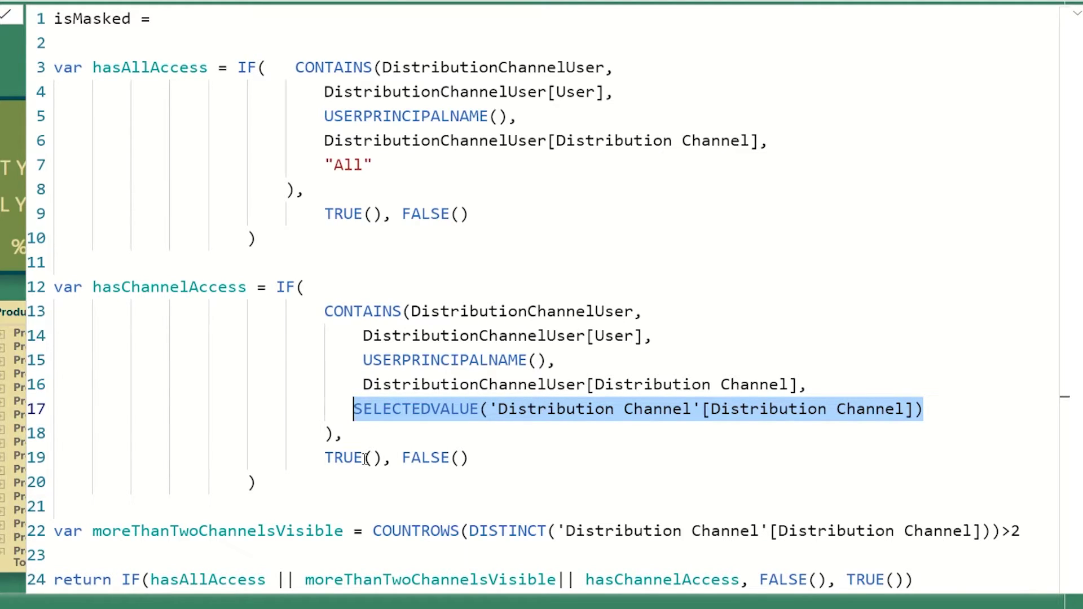
{"action": "left_click_drag", "start_coordinate": [382, 458], "coordinate": [326, 460]}
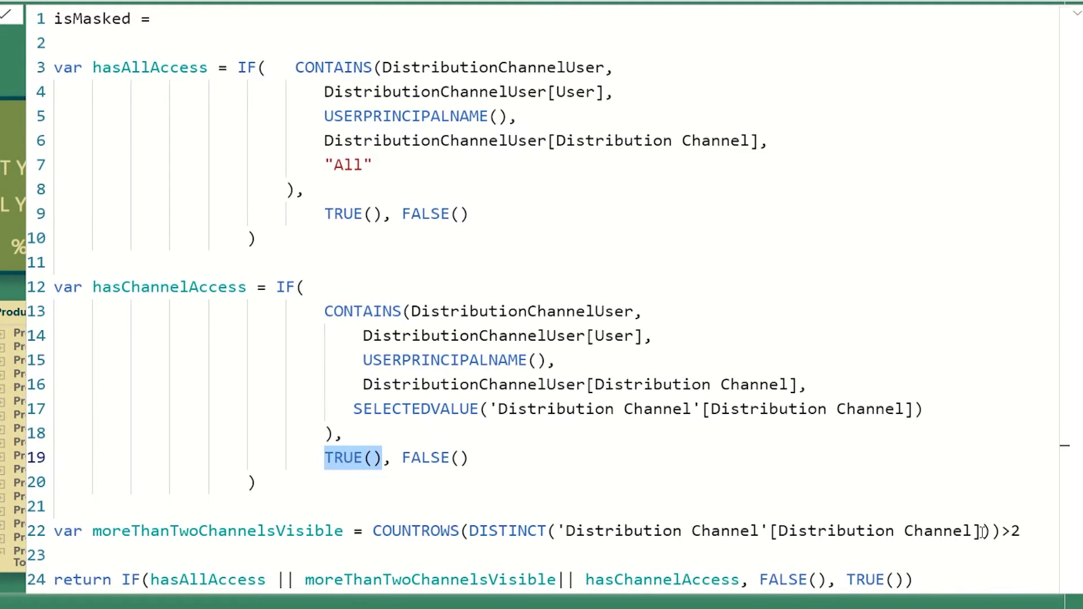
{"action": "left_click_drag", "start_coordinate": [982, 531], "coordinate": [770, 531]}
{"action": "left_click_drag", "start_coordinate": [692, 530], "coordinate": [469, 531]}
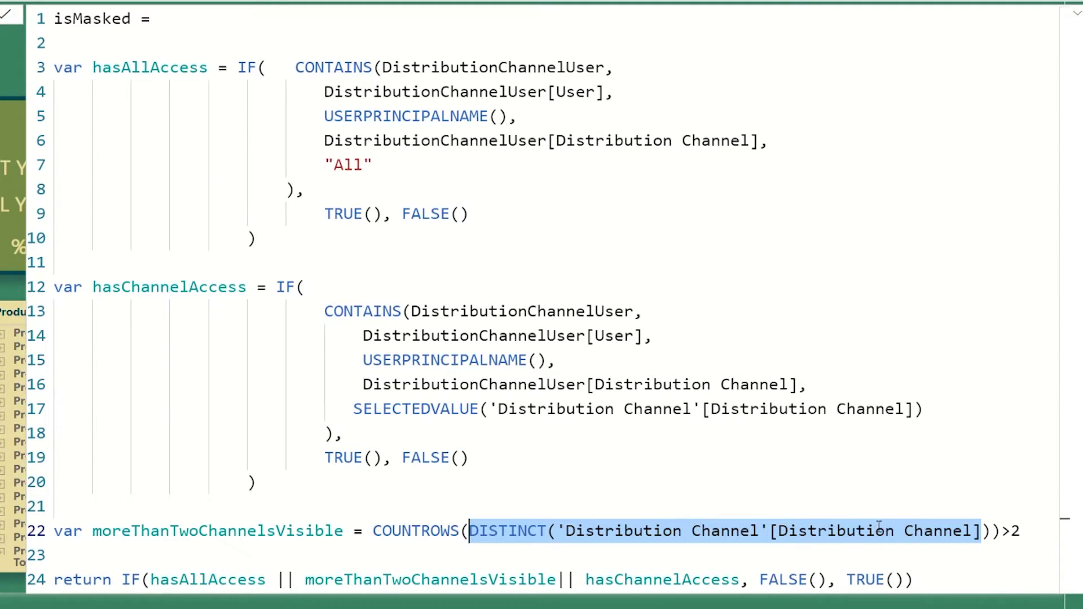
{"action": "left_click", "coordinate": [730, 531]}
{"action": "left_click_drag", "start_coordinate": [470, 531], "coordinate": [991, 533]}
{"action": "left_click_drag", "start_coordinate": [373, 531], "coordinate": [1002, 533]}
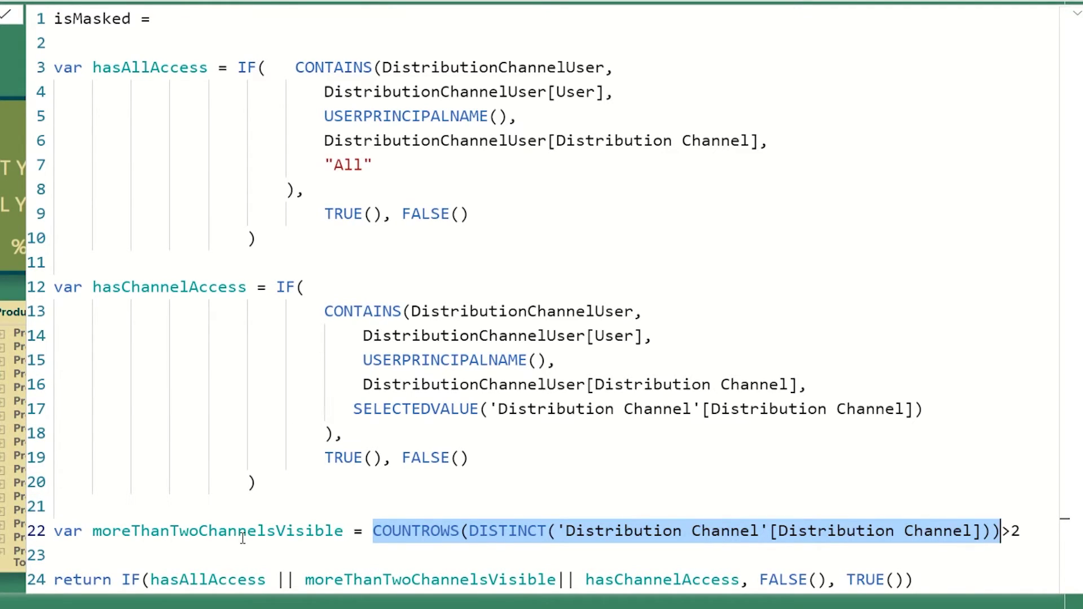
{"action": "double_click", "coordinate": [150, 532]}
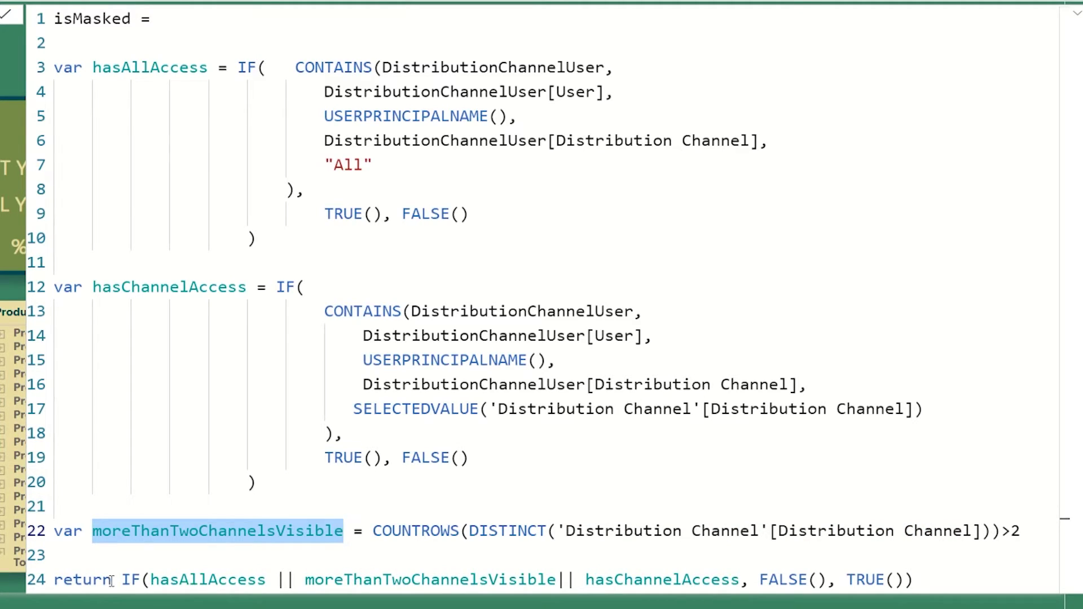
{"action": "left_click", "coordinate": [210, 580]}
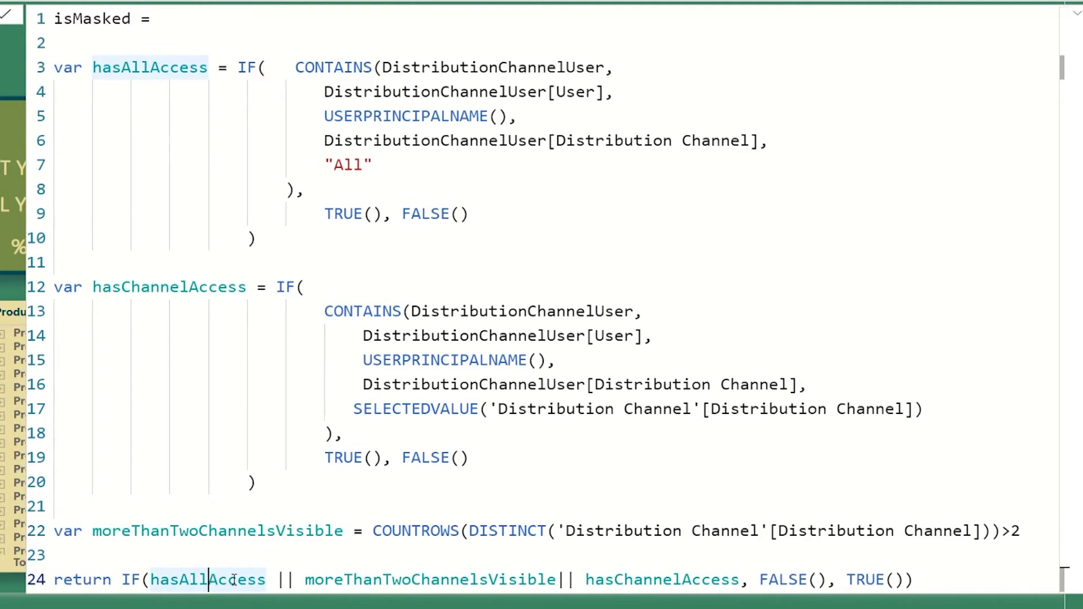
{"action": "left_click", "coordinate": [390, 579]}
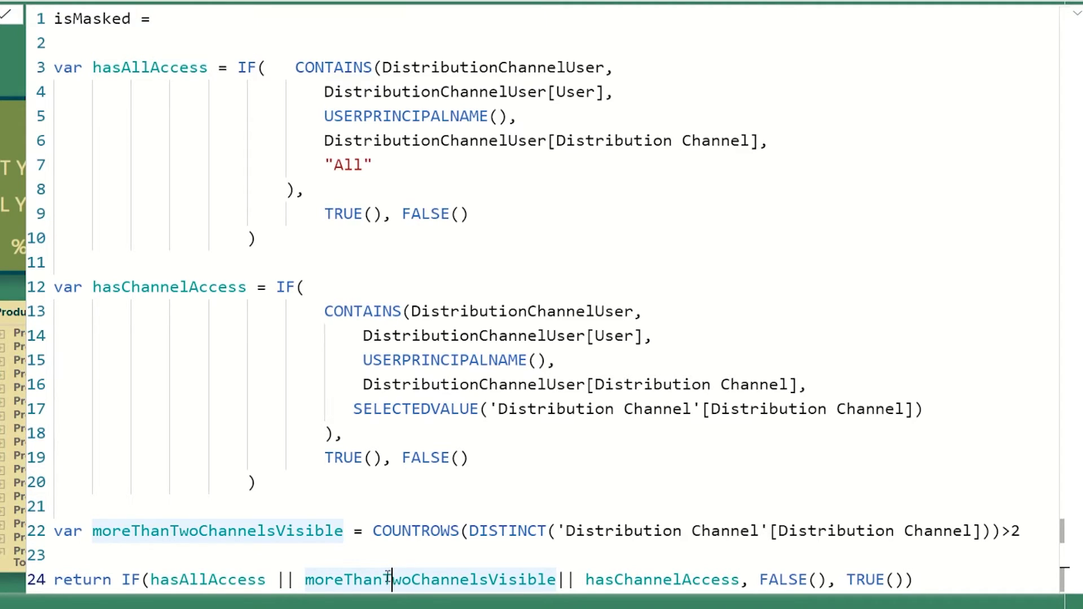
{"action": "left_click", "coordinate": [649, 581]}
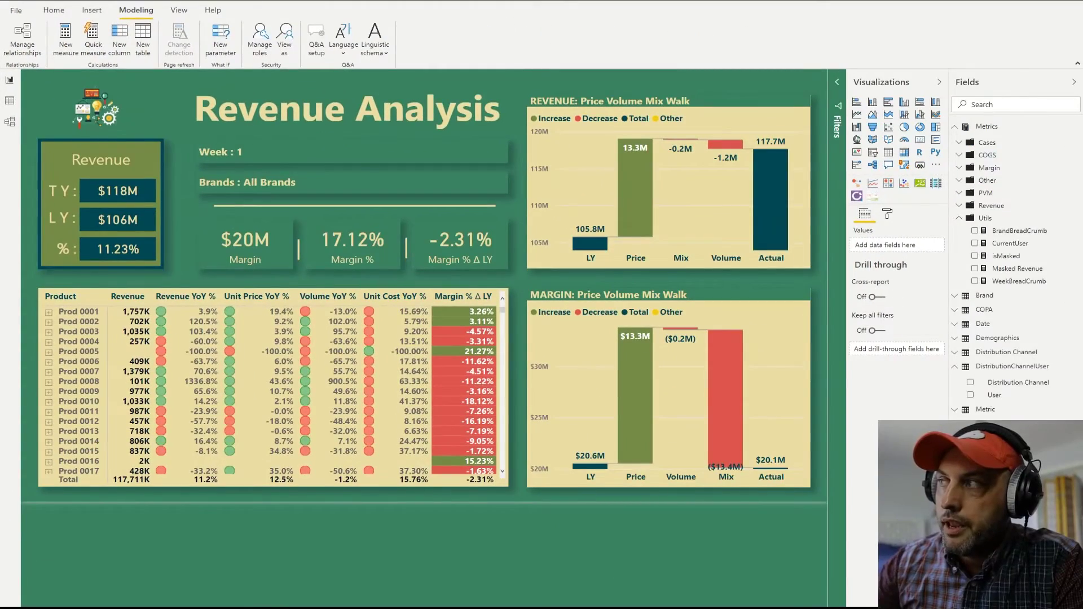
- Use View as with Other user set to the test username to preview the report
{"action": "left_click", "coordinate": [284, 39]}
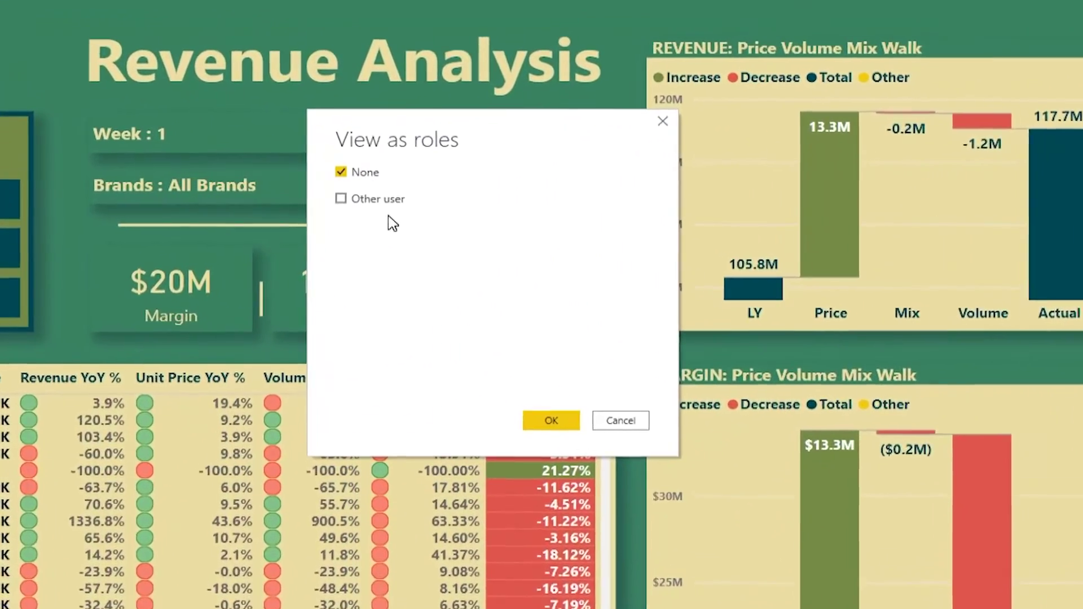
{"action": "left_click", "coordinate": [366, 200]}
{"action": "left_click", "coordinate": [478, 206]}
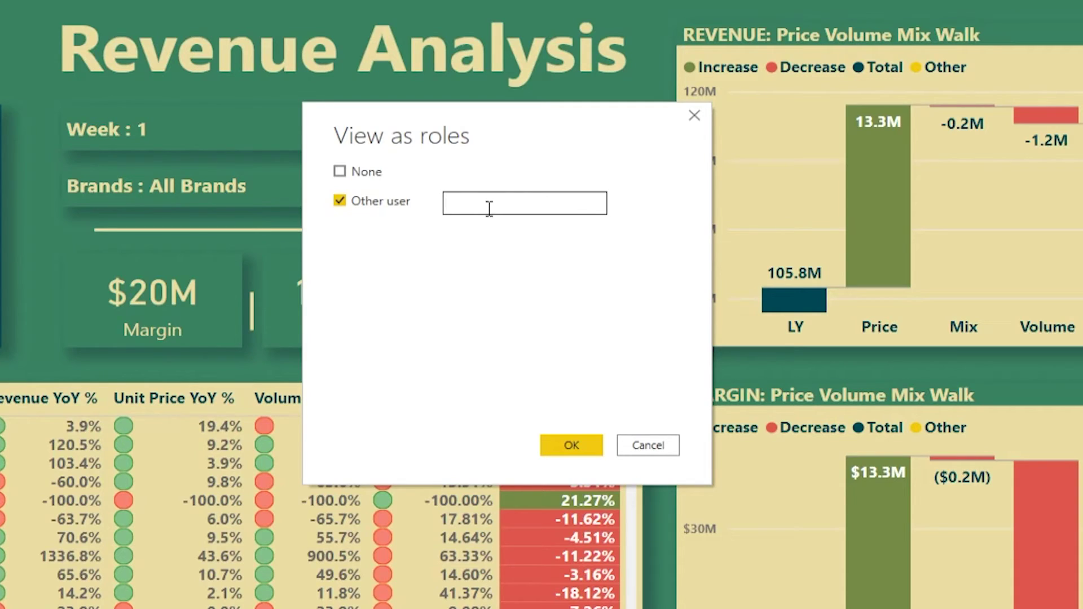
{"action": "type", "text": "Jack"}
{"action": "left_click", "coordinate": [571, 447]}
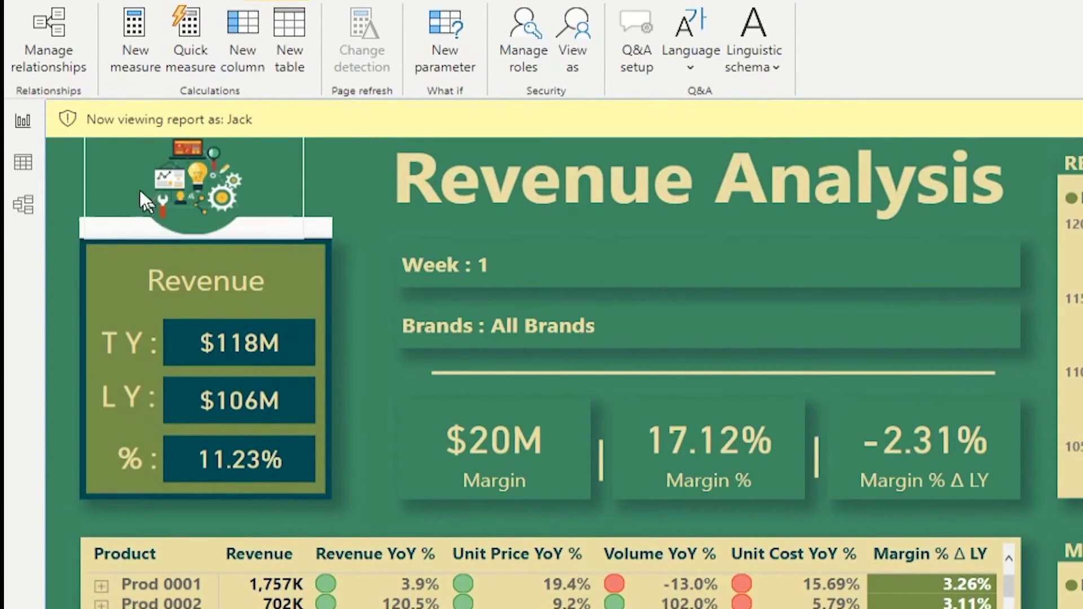
{"action": "left_click", "coordinate": [101, 586]}
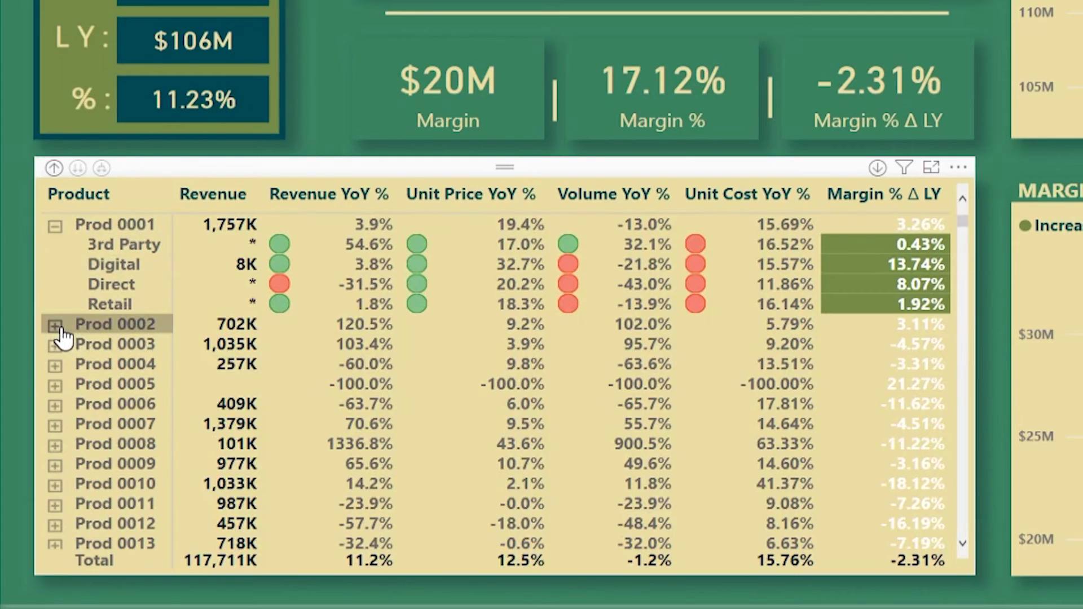
{"action": "left_click", "coordinate": [59, 330]}
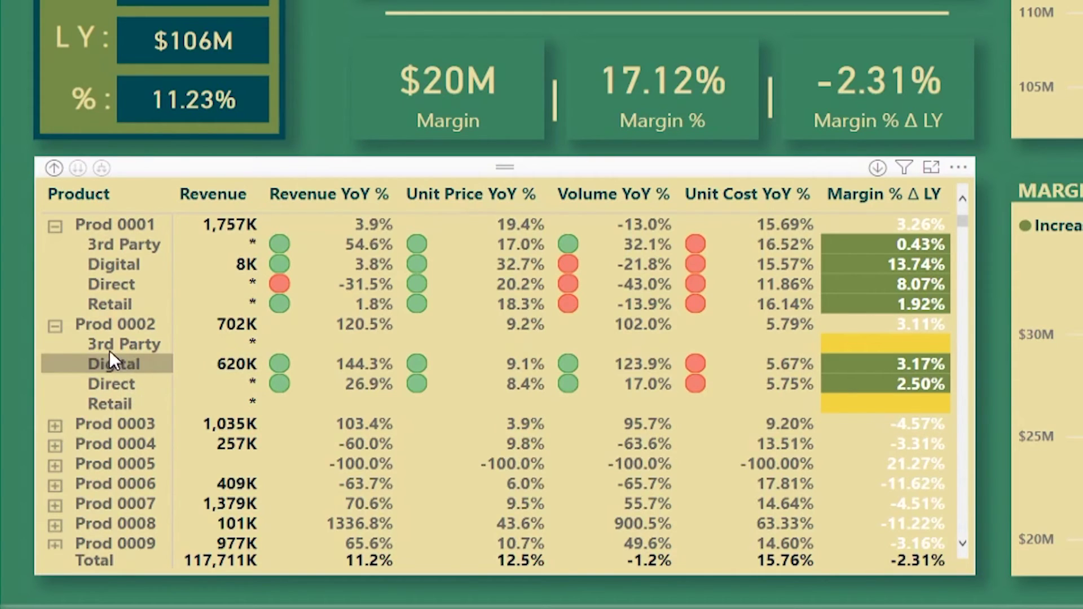
{"action": "left_click", "coordinate": [55, 326]}
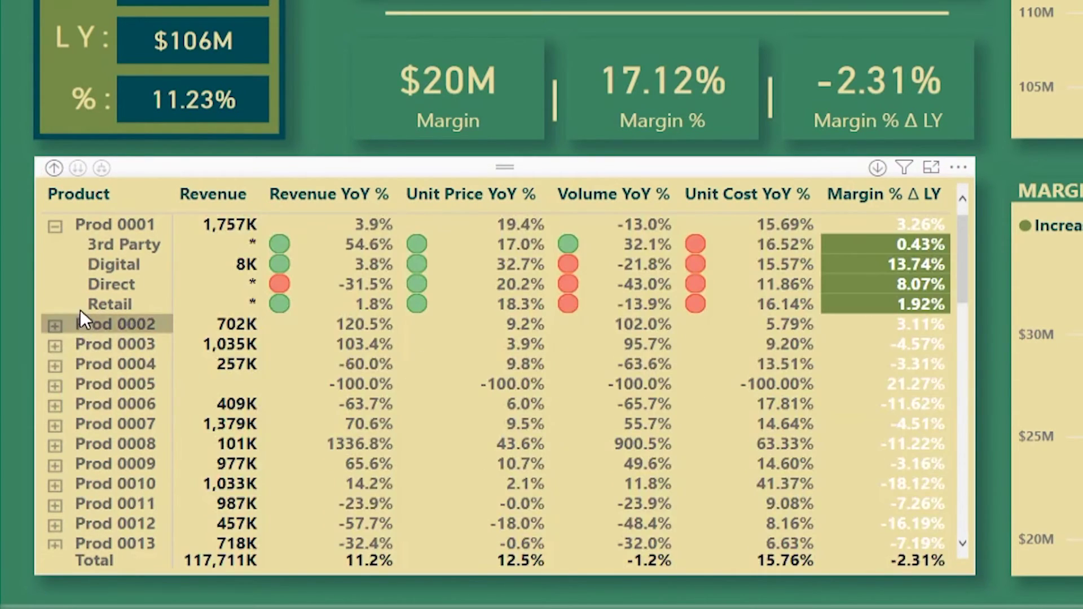
{"action": "left_click", "coordinate": [55, 226]}
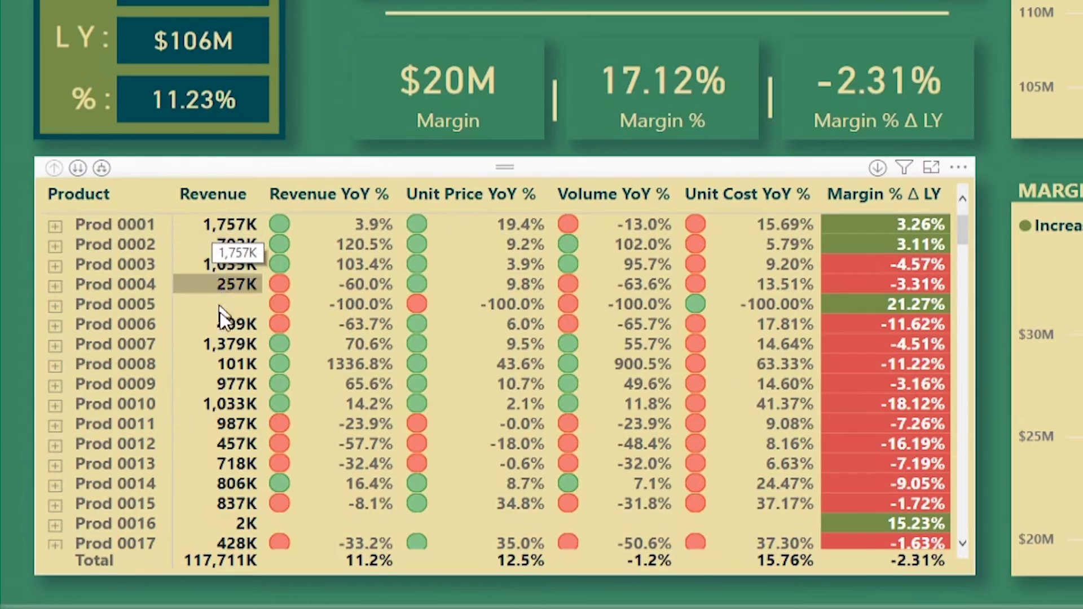